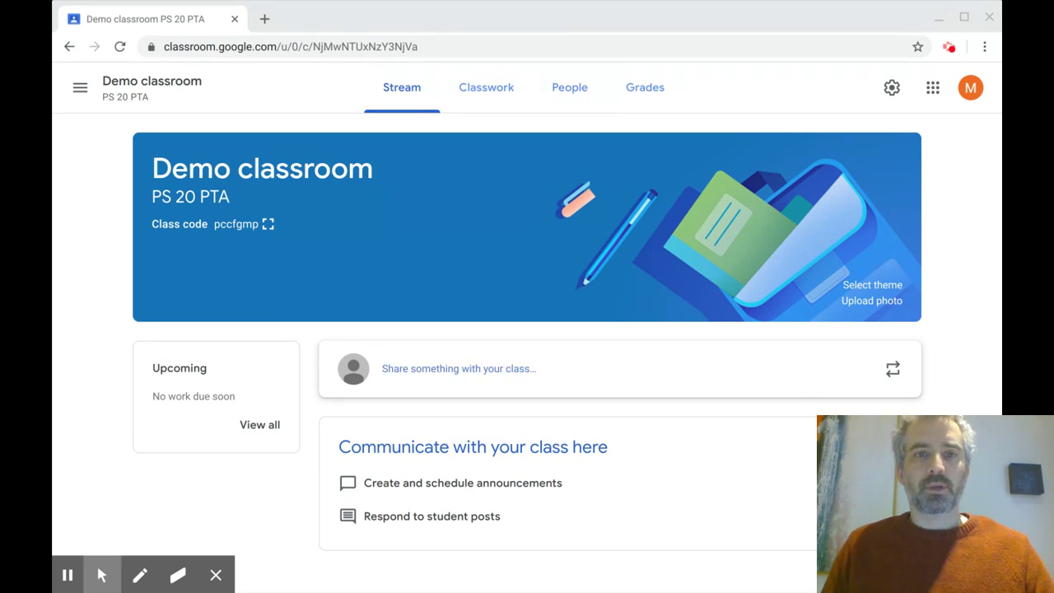
Post the announcement "Hello, everyone!" to all students in the Demo classroom stream
click(453, 370)
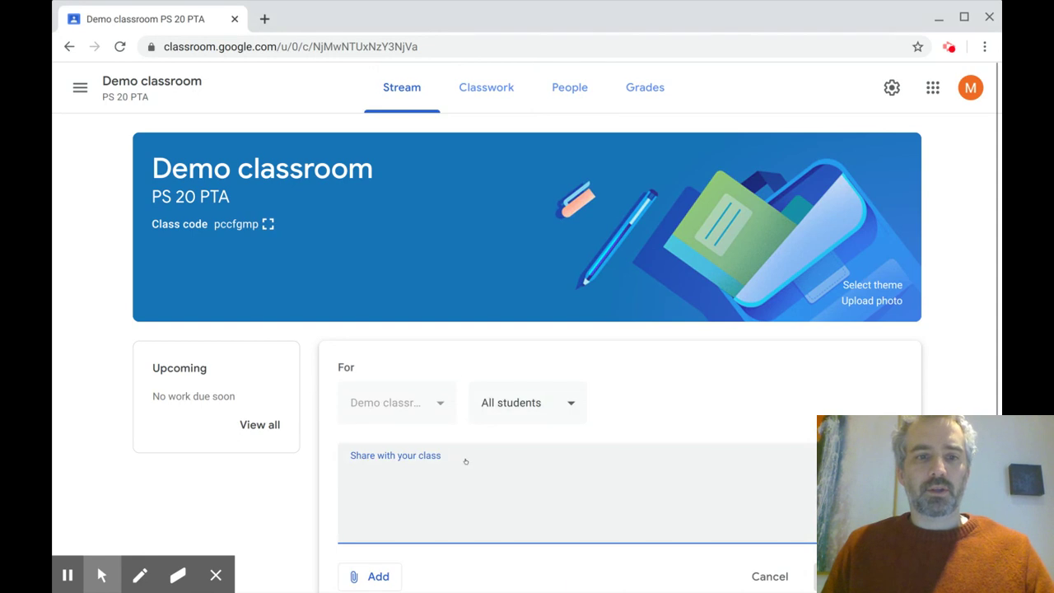
text(Hello, everyone!)
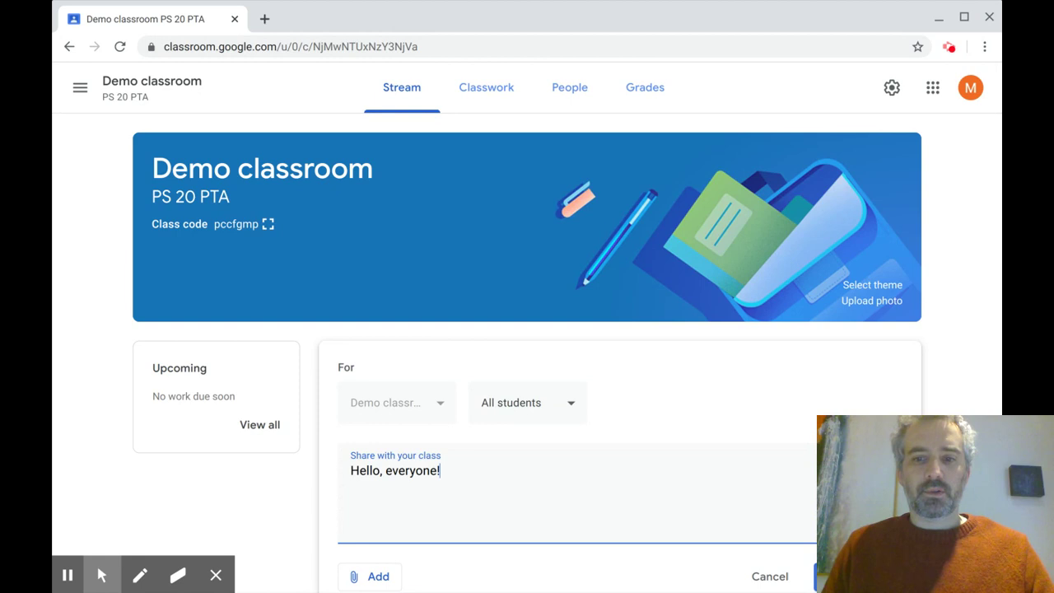
click(842, 577)
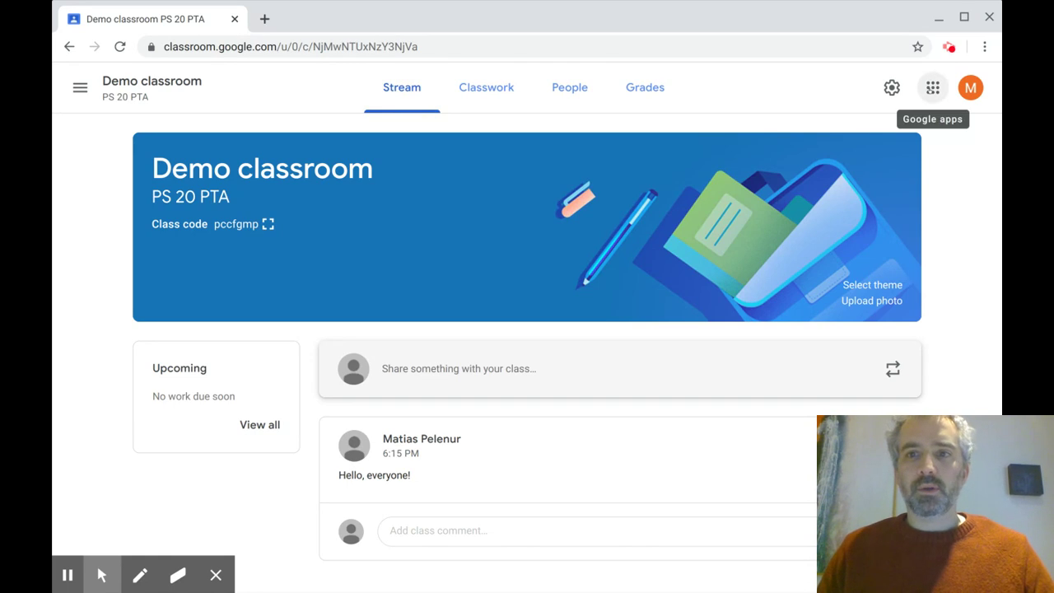
View the Google apps available from Classroom and close the list again
key(alt+f)
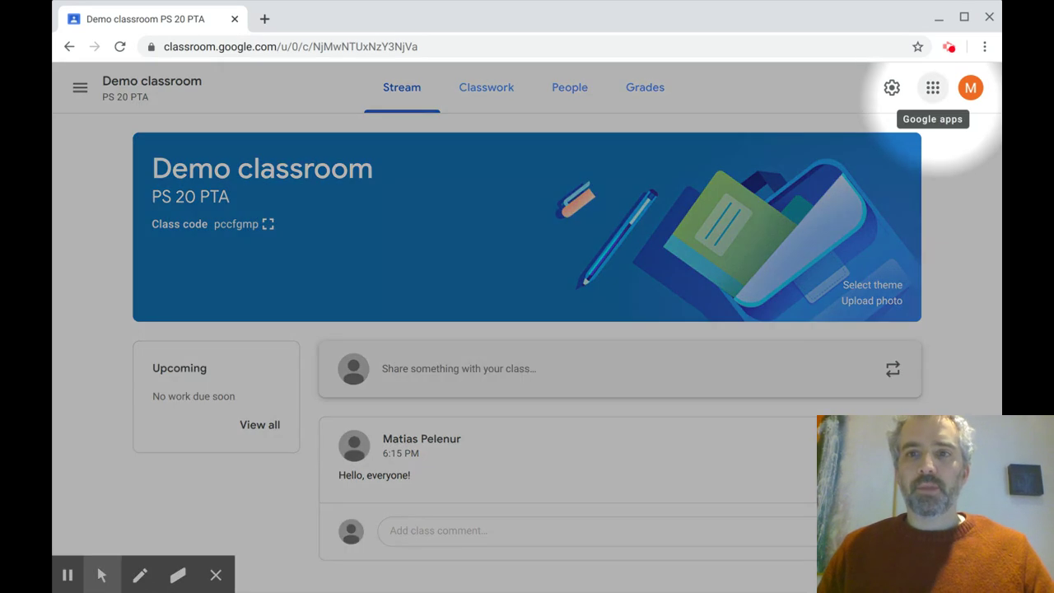
click(932, 87)
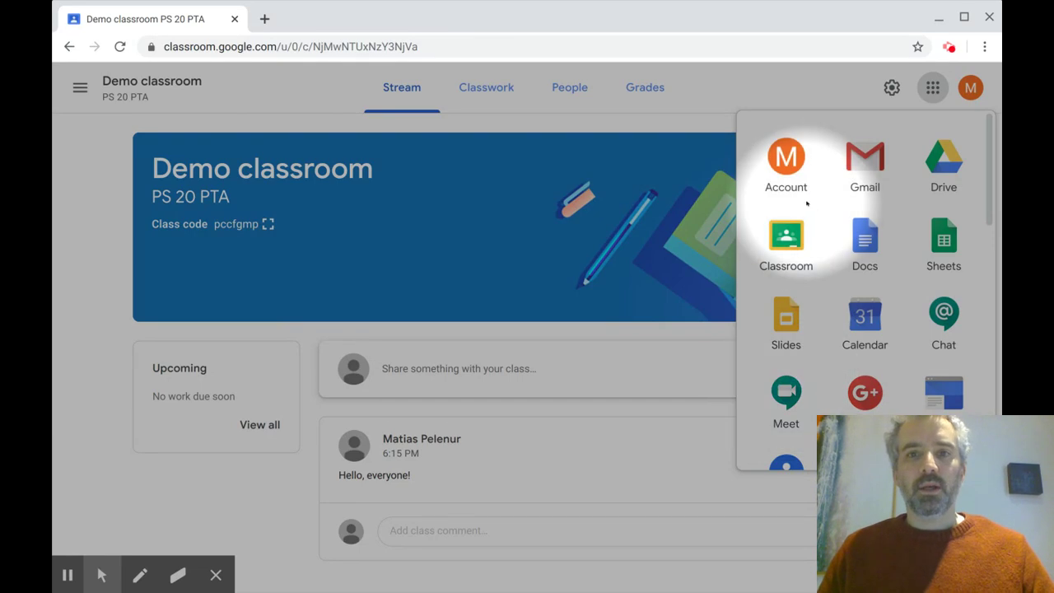
key(alt+f)
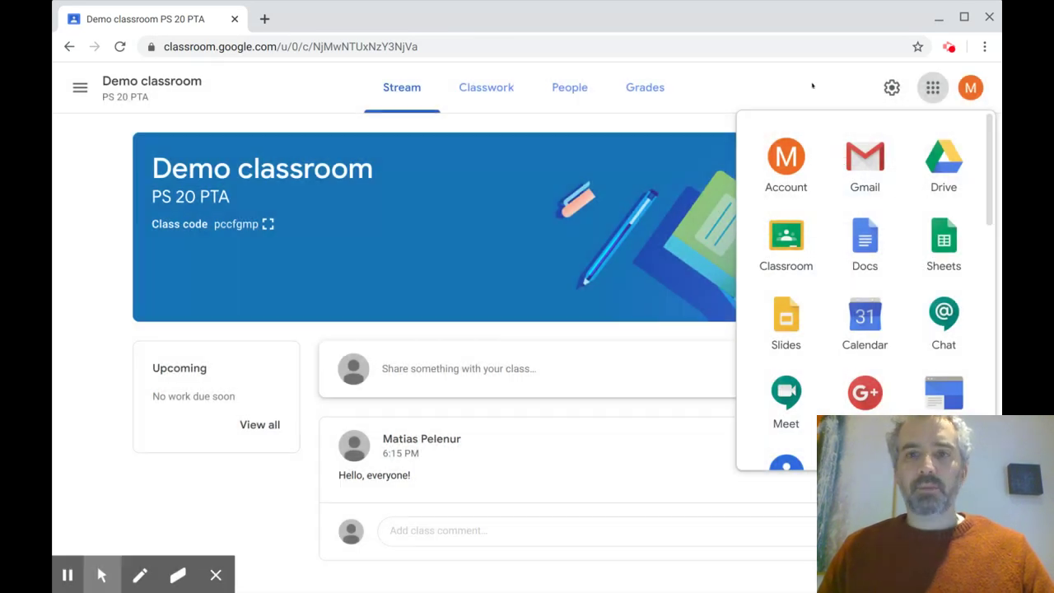
click(812, 85)
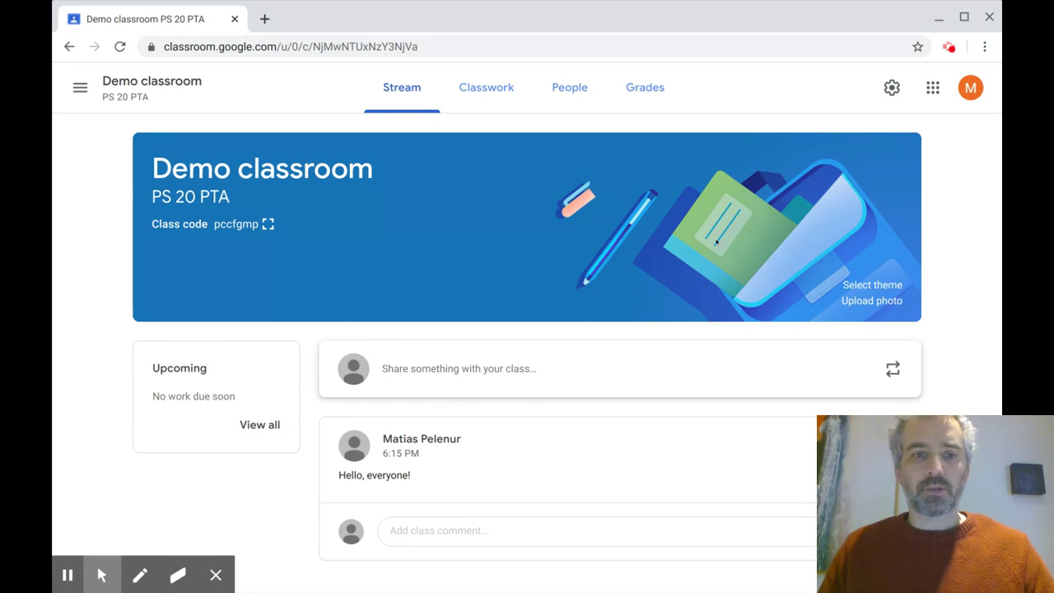
Open Google Meet from the Classroom page's list of Google apps
key(alt+f)
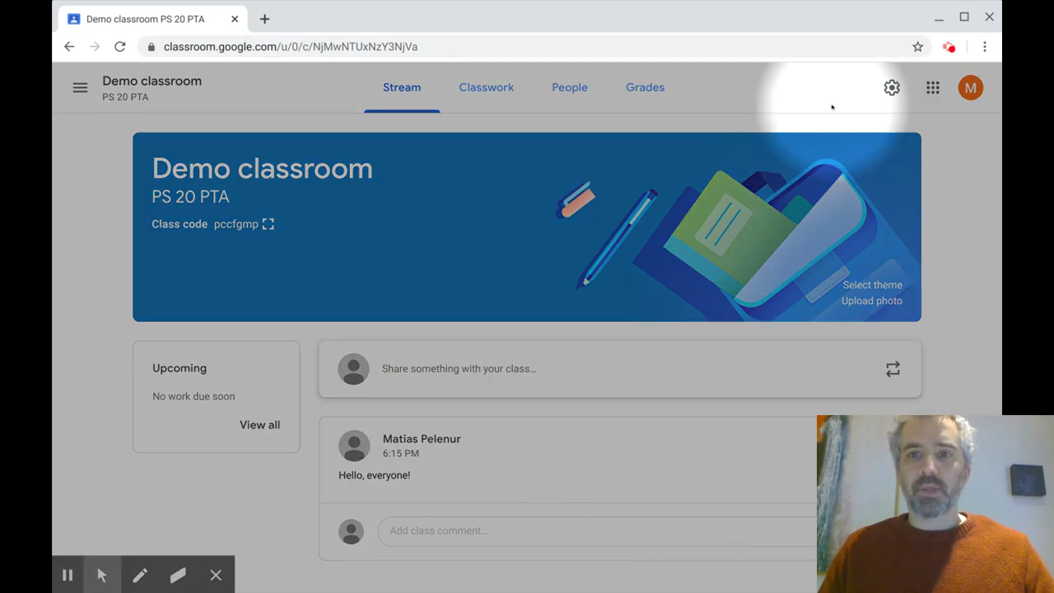
click(932, 87)
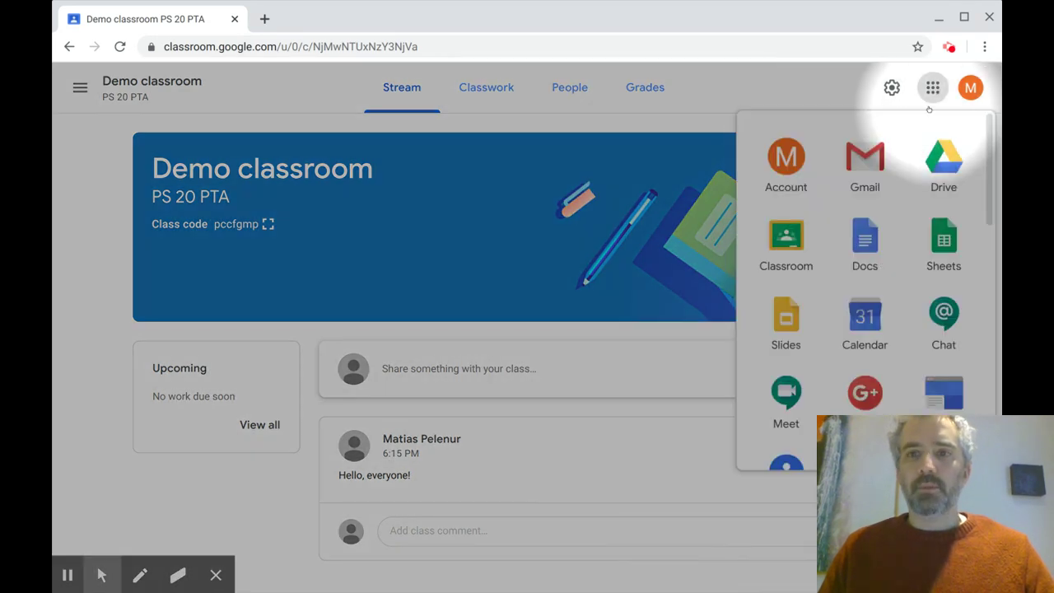
click(785, 393)
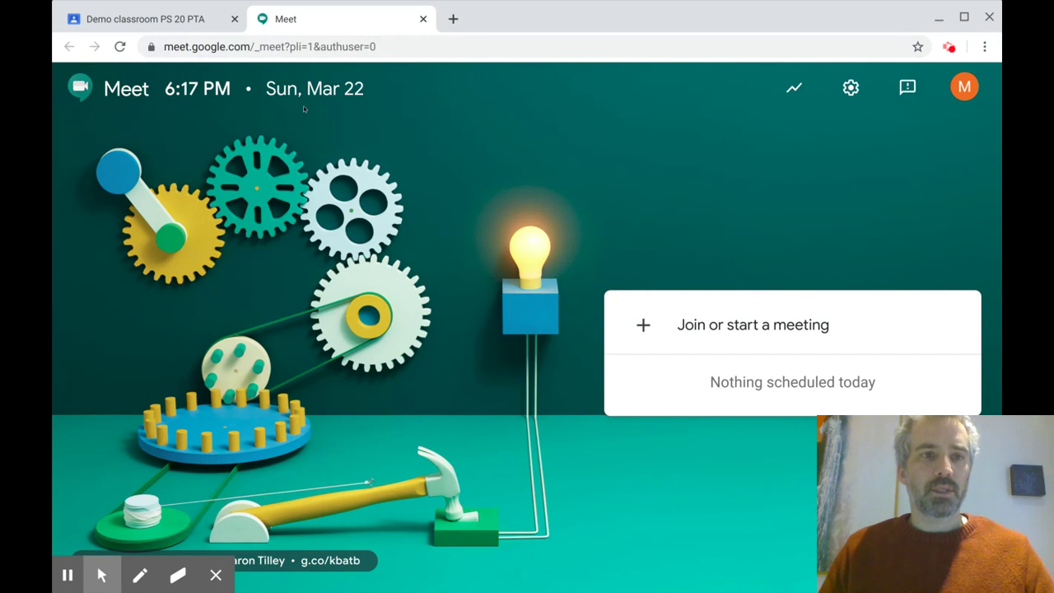
Underline the meet.google.com address in red with the annotation pen and return to the normal pointer
click(140, 575)
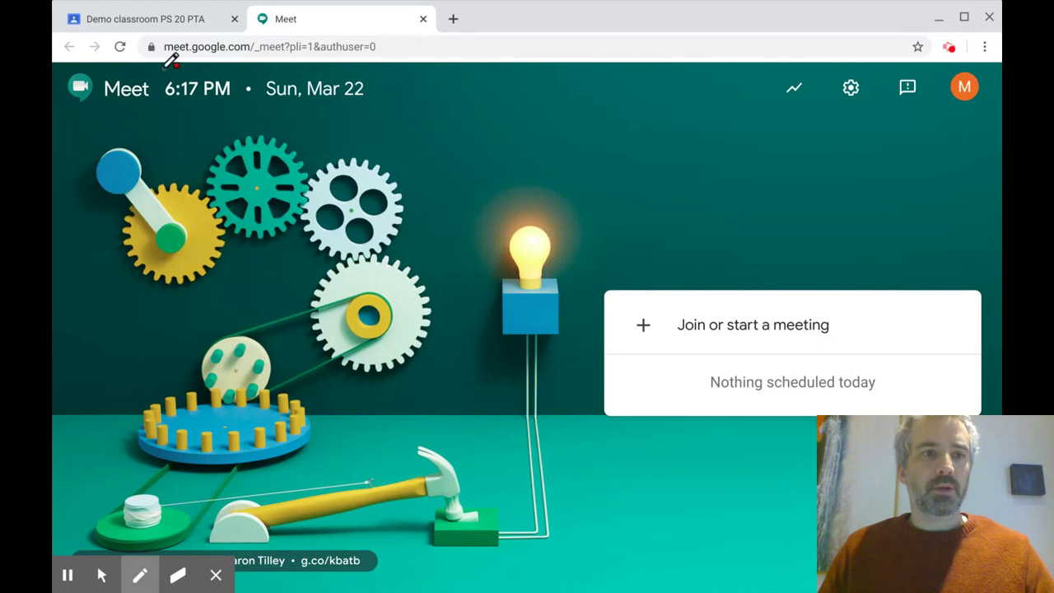
drag(164, 69, 260, 69)
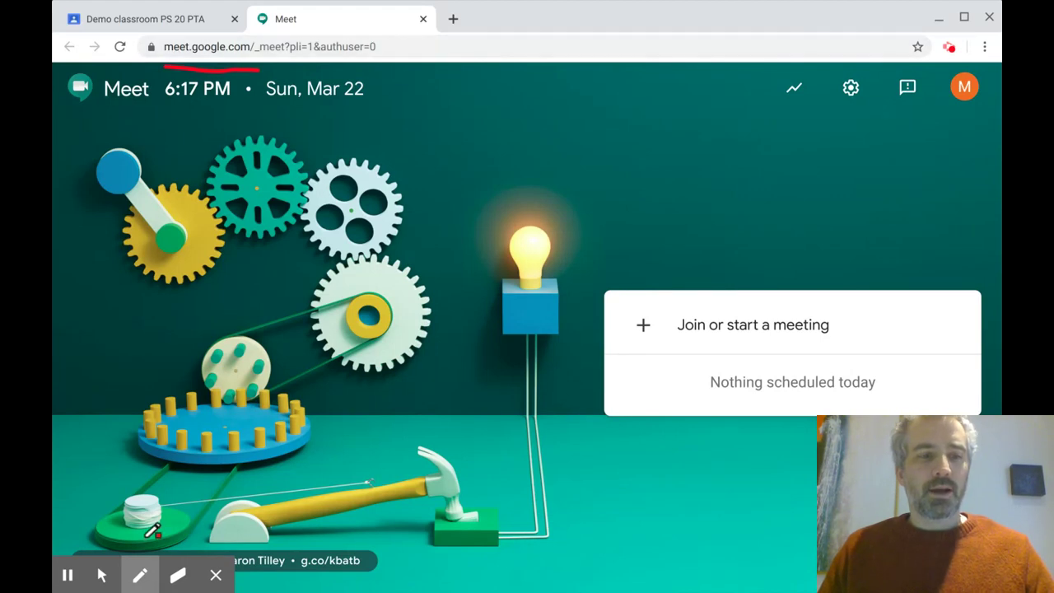
click(102, 575)
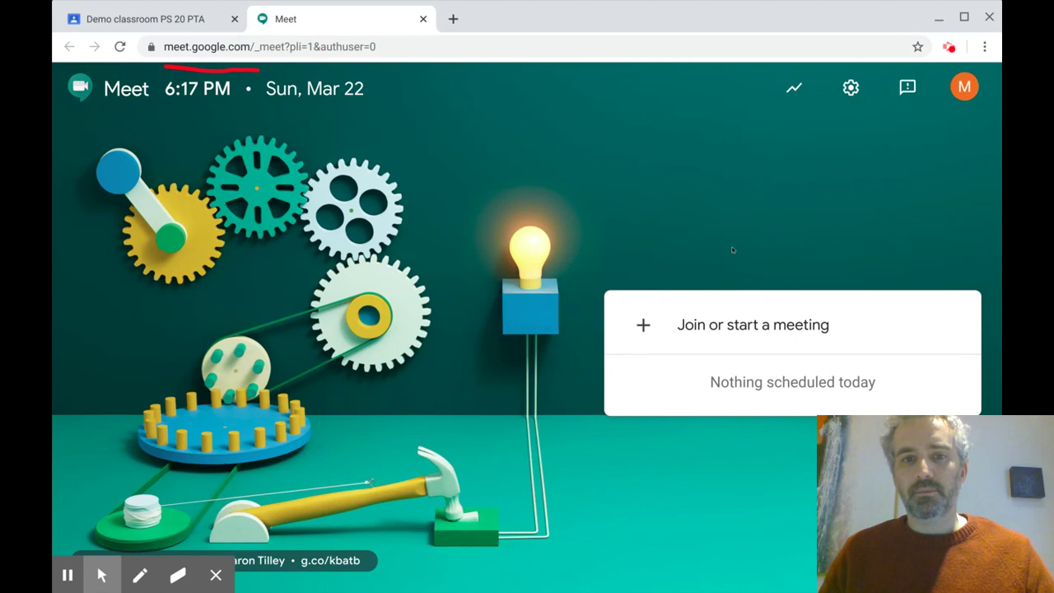
Start a new meeting without a code or nickname and join it
click(749, 313)
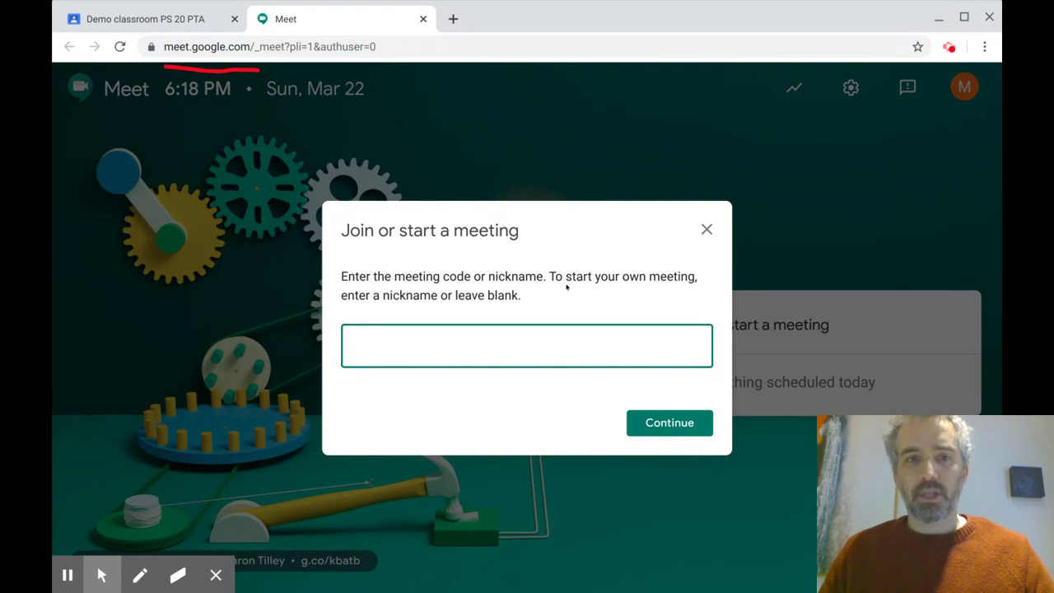
click(663, 424)
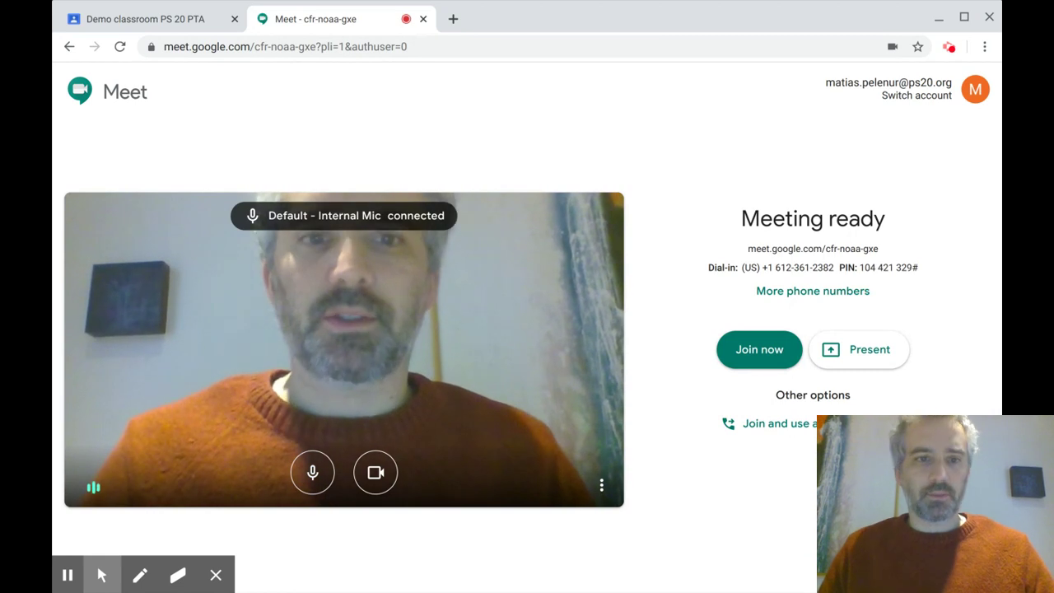
click(759, 350)
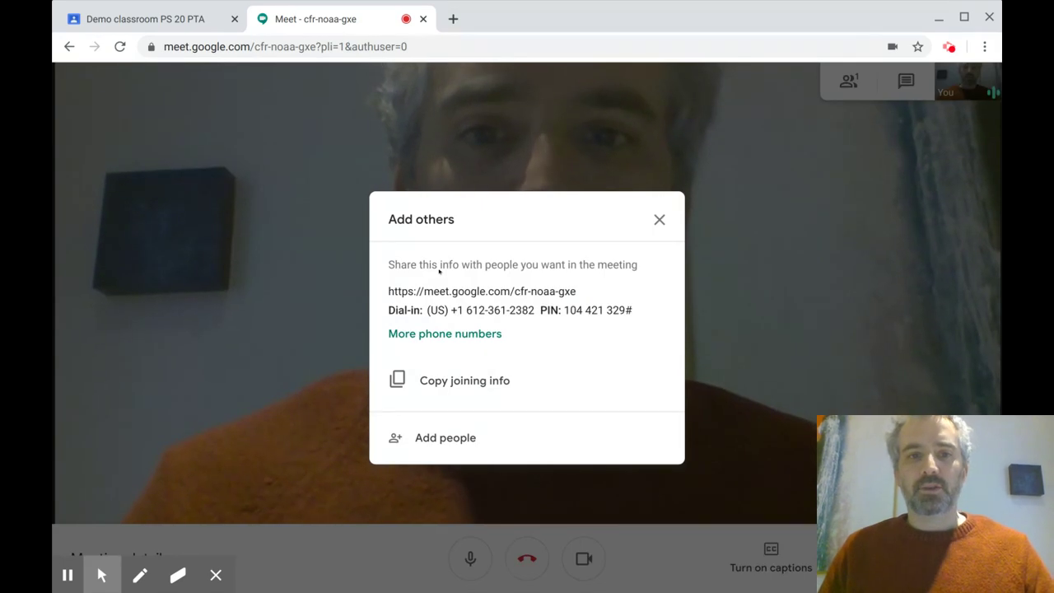
Copy the meeting's joining info and close the invitation dialog
key(alt+f)
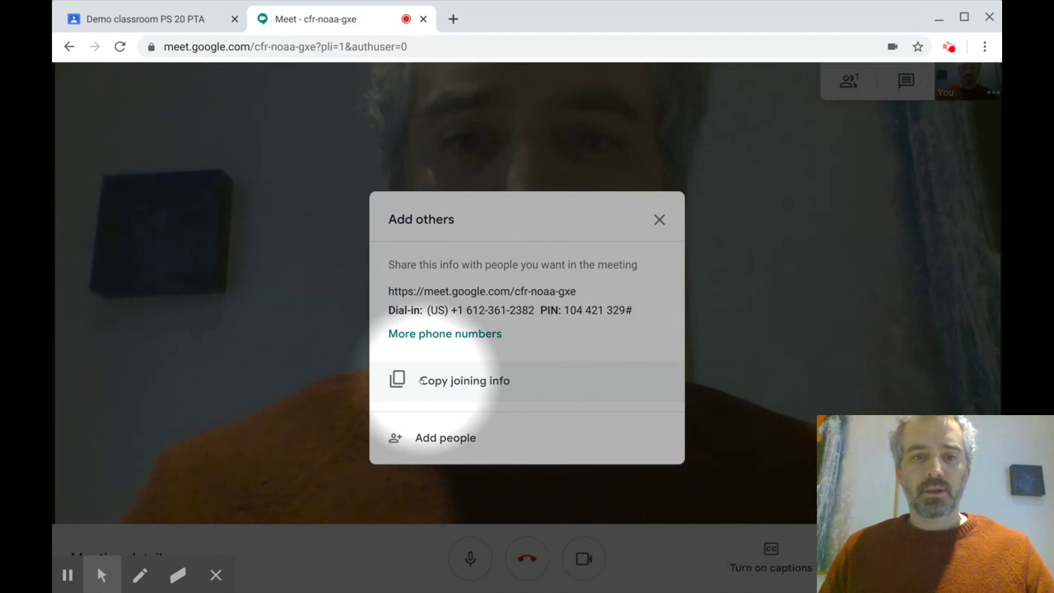
click(421, 380)
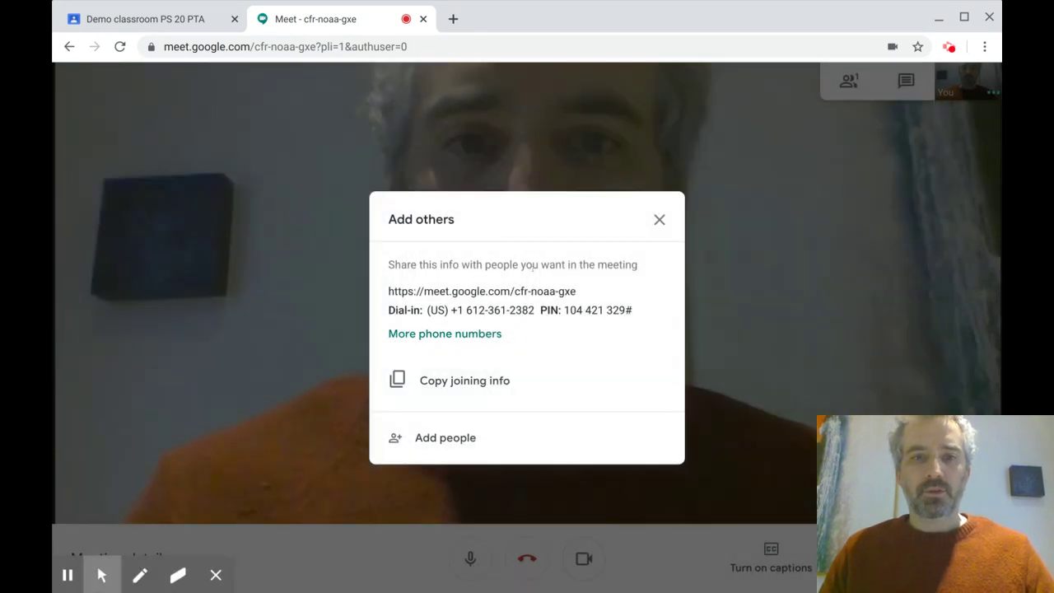
click(659, 219)
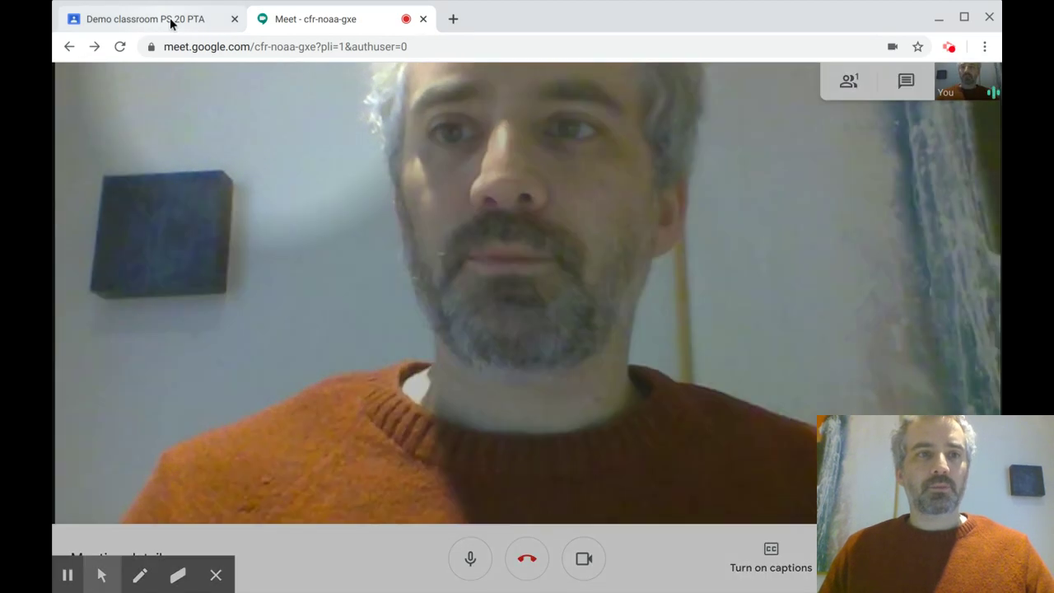
In Classroom, draft an announcement reading "Let's meet!" followed by the copied joining info with the meeting link, dial-in number and PIN
click(157, 22)
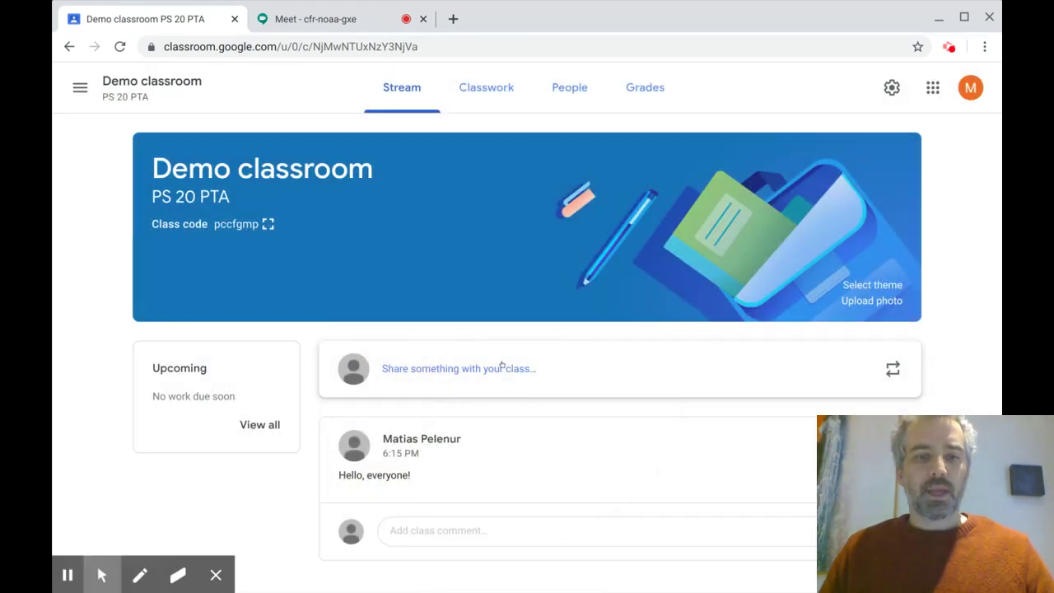
click(501, 368)
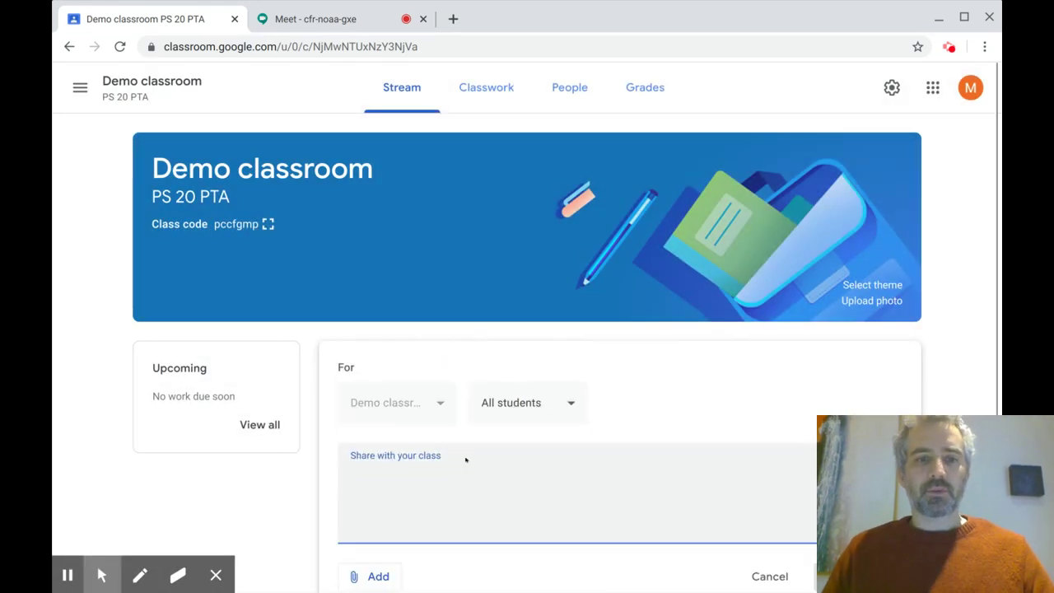
text(Let's meet)
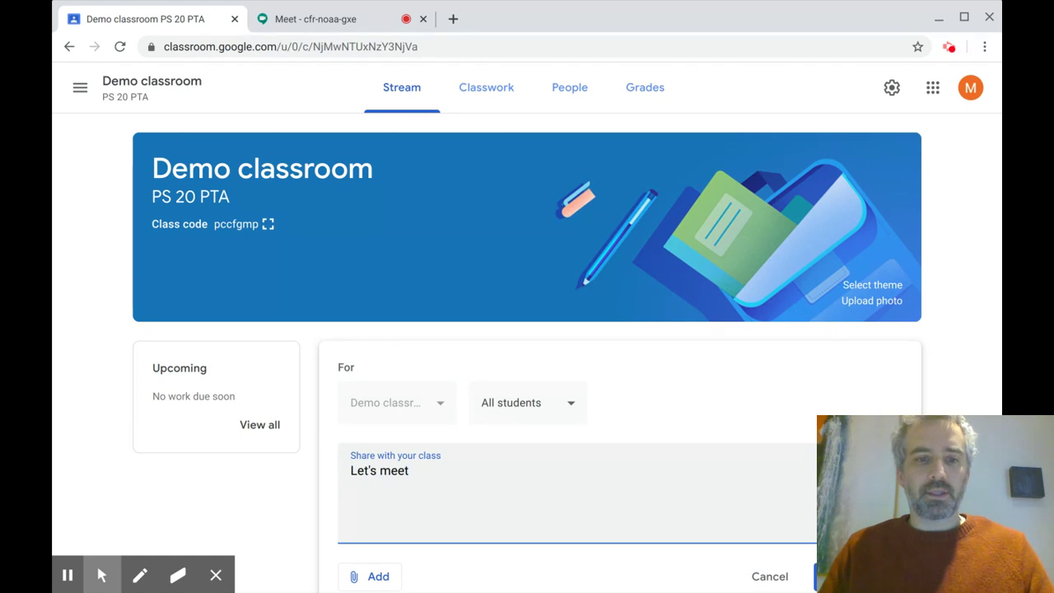
text(!)
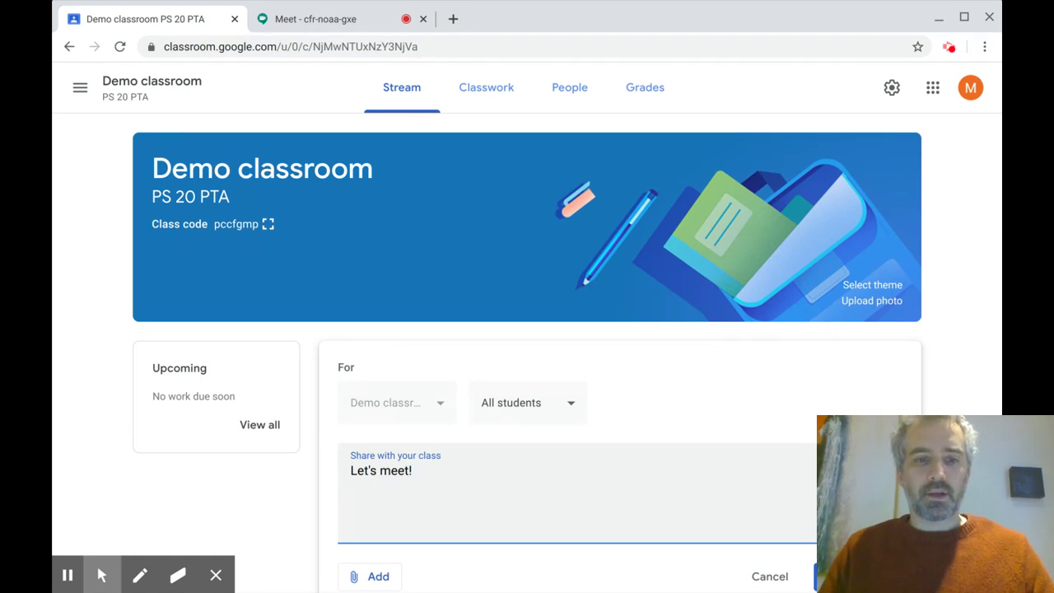
key(ctrl+v)
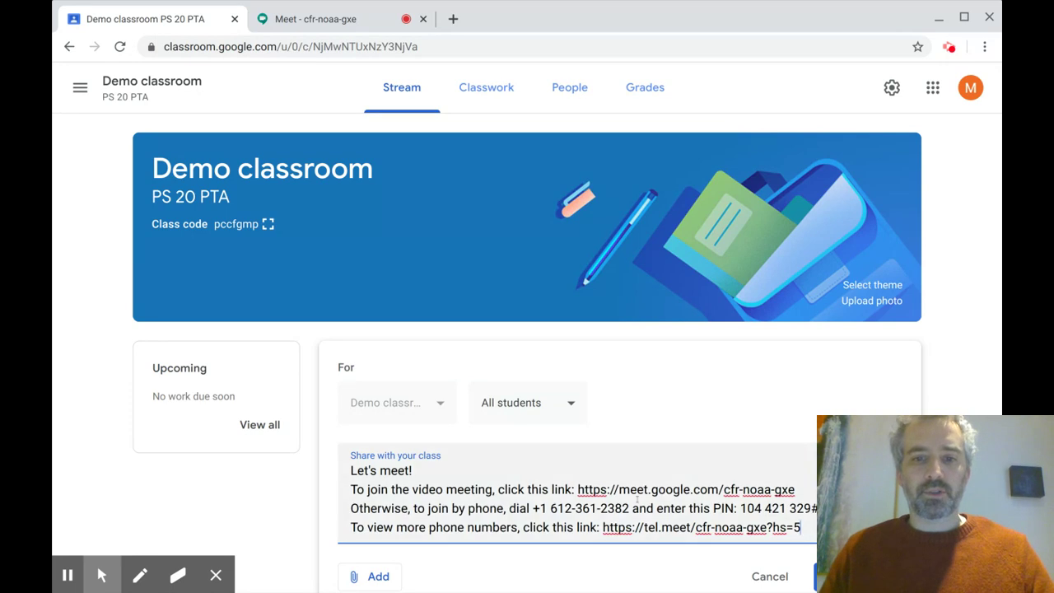
Check the video meeting link in the draft and post the announcement to all students
scroll(636, 498, down, 1)
scroll(637, 498, down, 1)
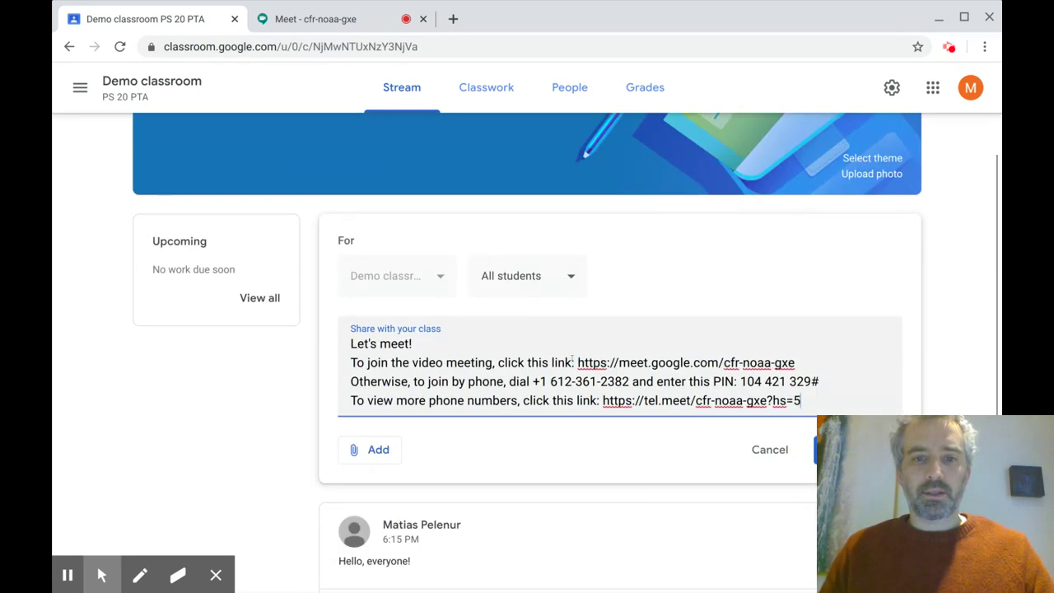
drag(578, 362, 799, 362)
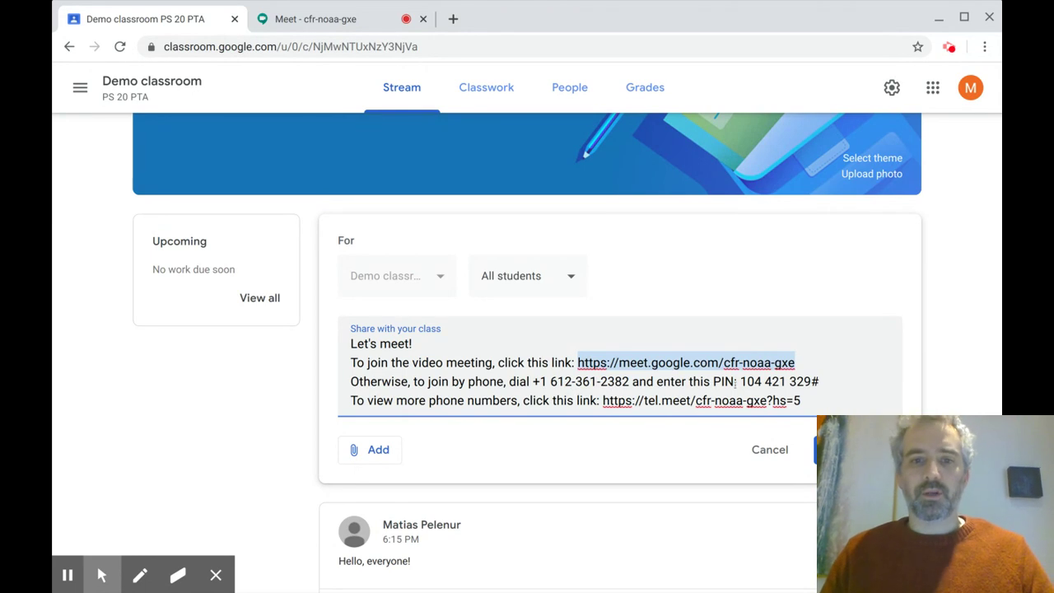
click(750, 395)
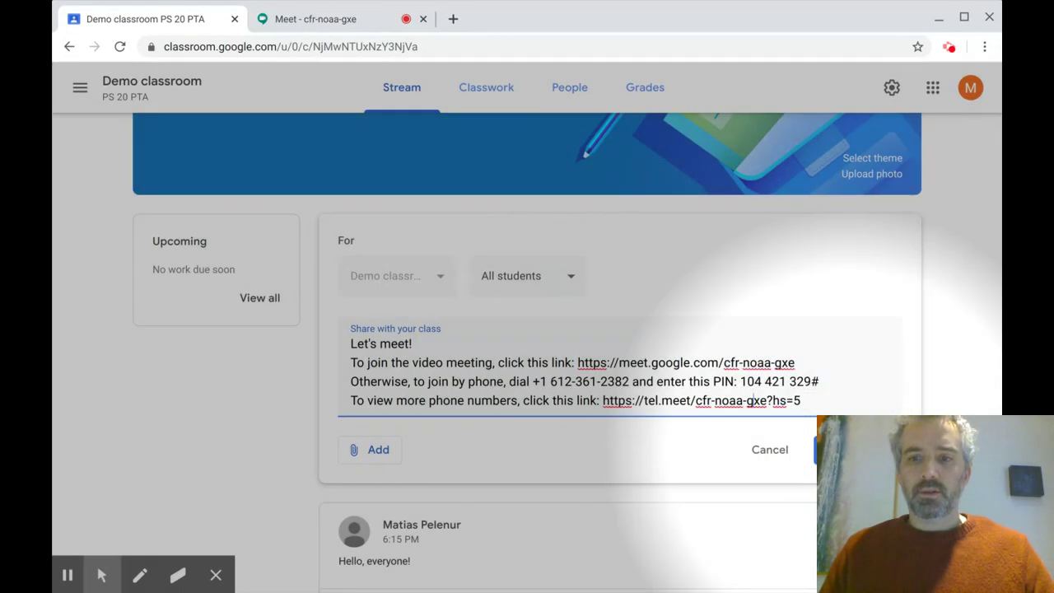
click(849, 452)
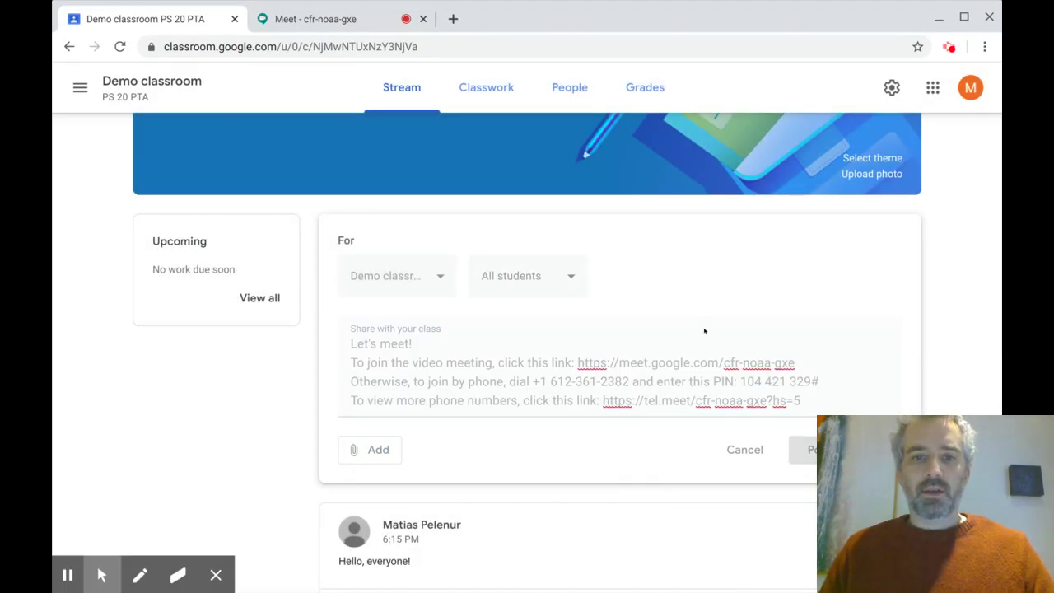
scroll(607, 411, down, 3)
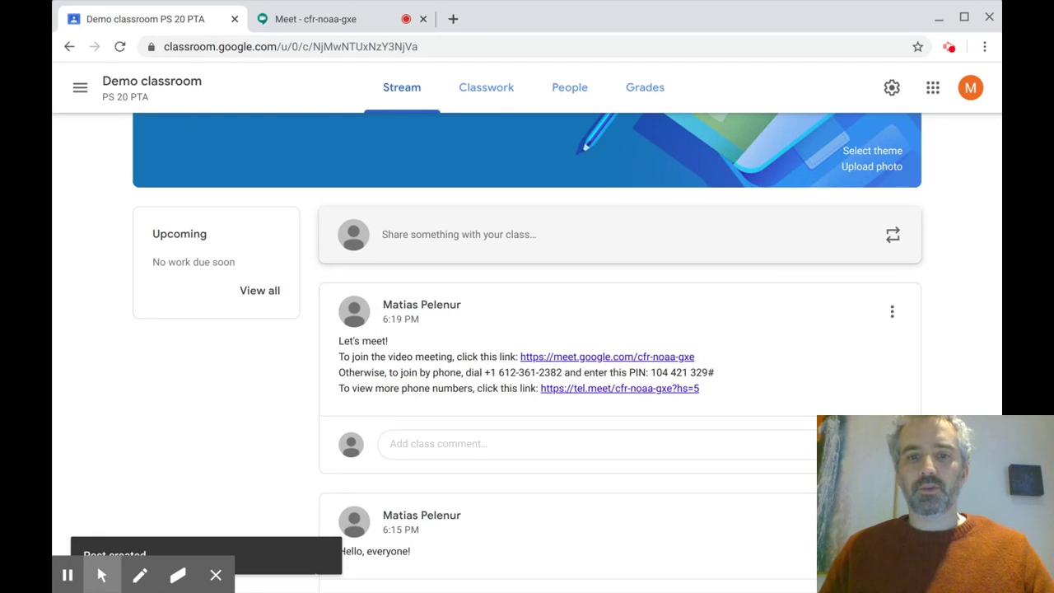
Switch back to the running Meet call and close its page
click(307, 17)
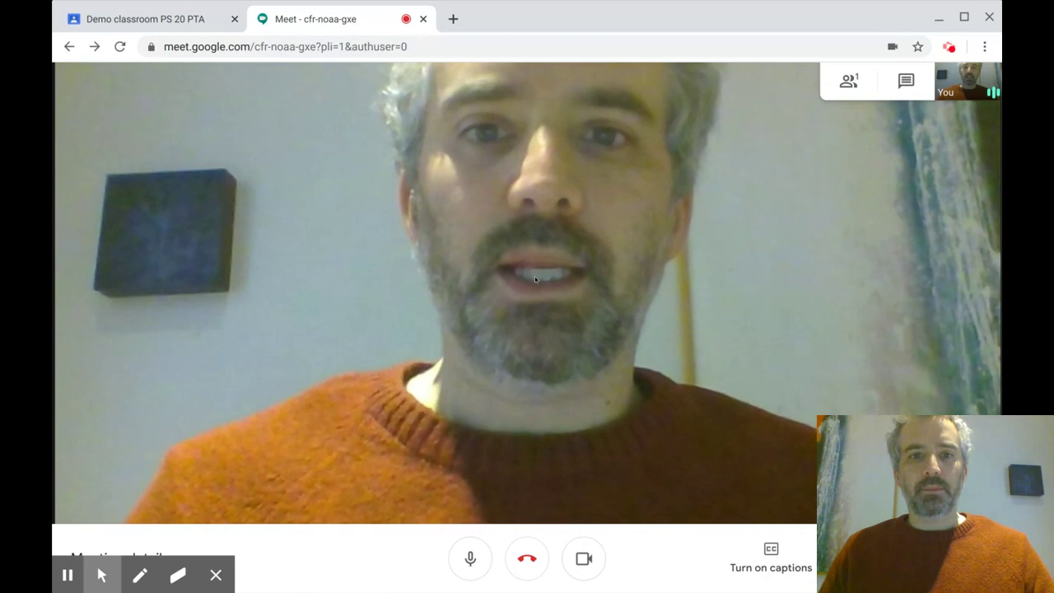
click(425, 21)
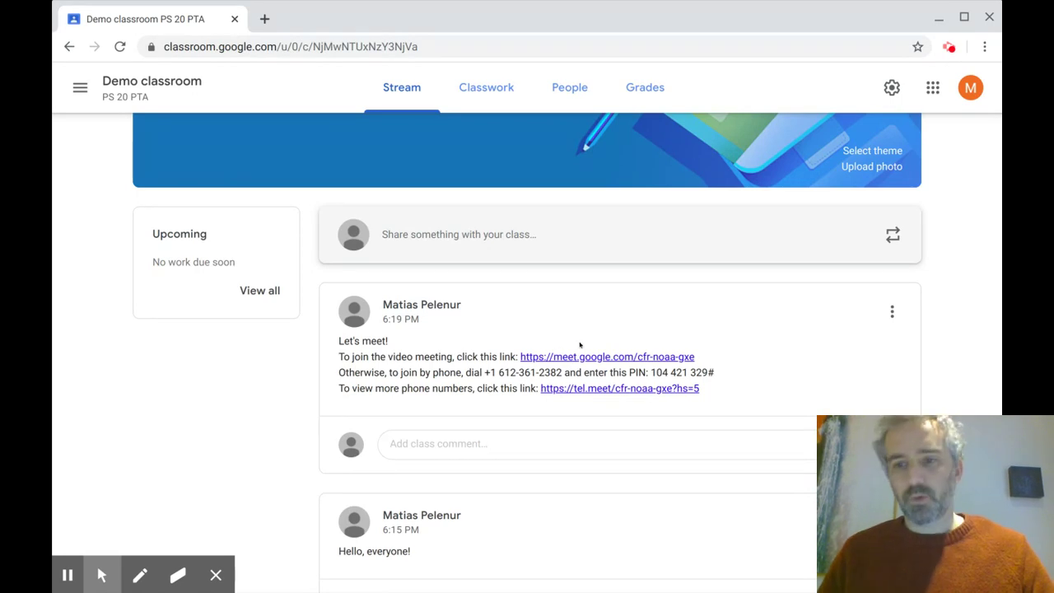
Open the video meeting link from the posted announcement, examine its join page and address, and close it to return to the stream
click(616, 358)
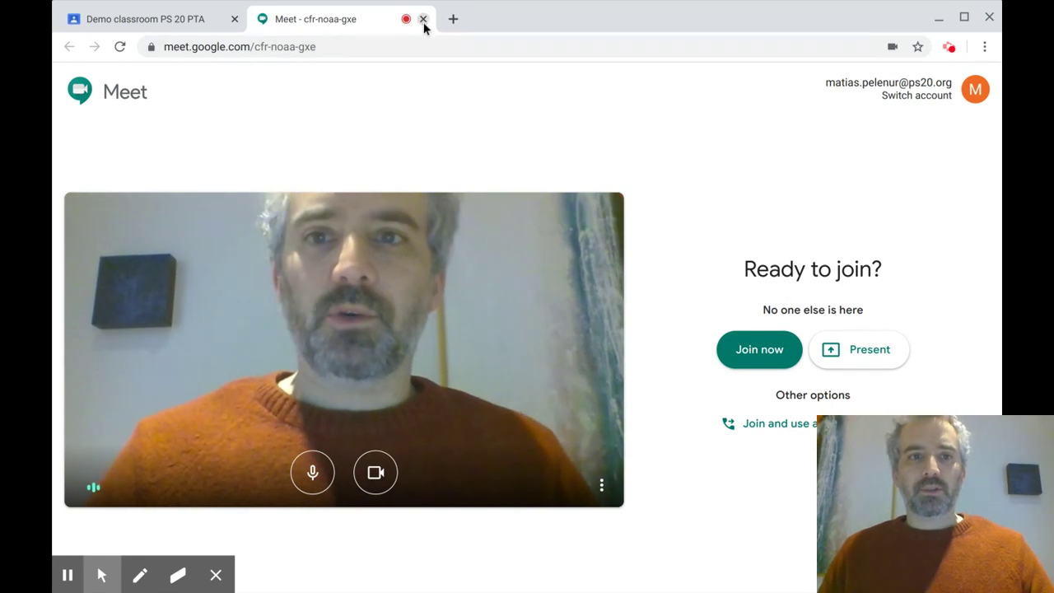
click(246, 46)
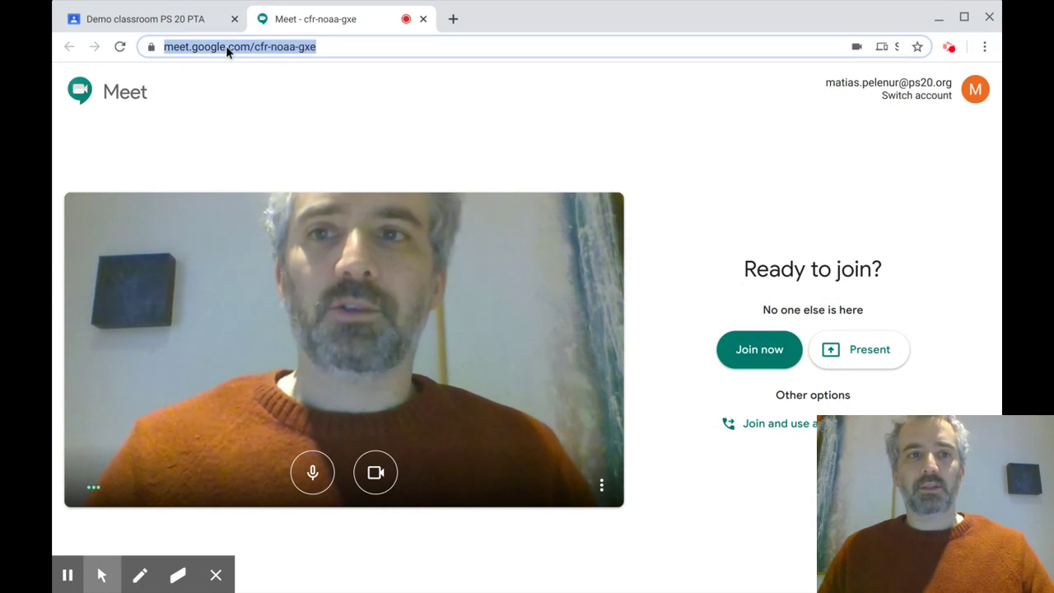
click(423, 19)
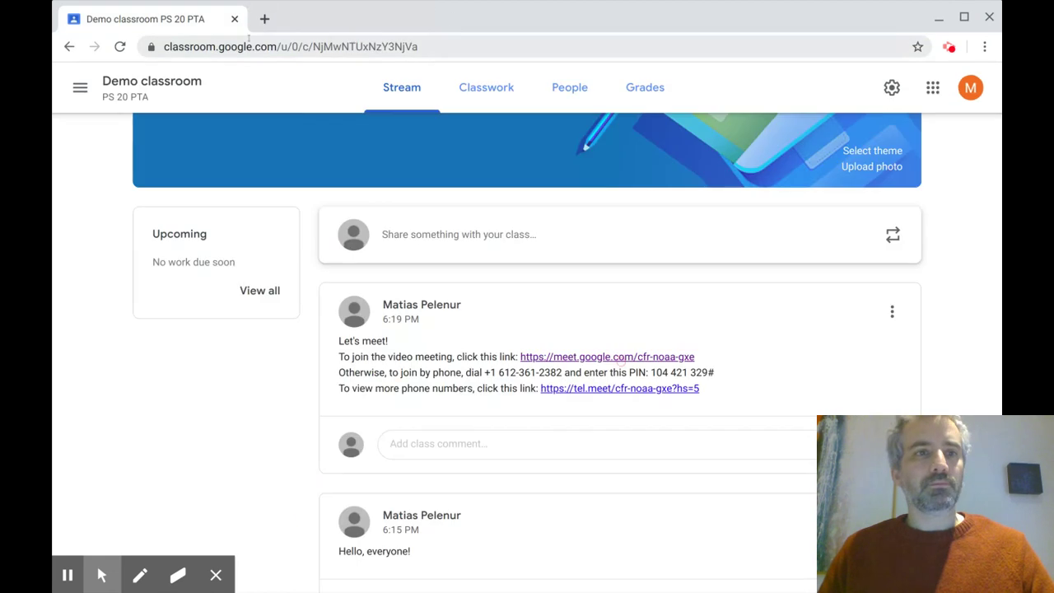
scroll(537, 287, up, 2)
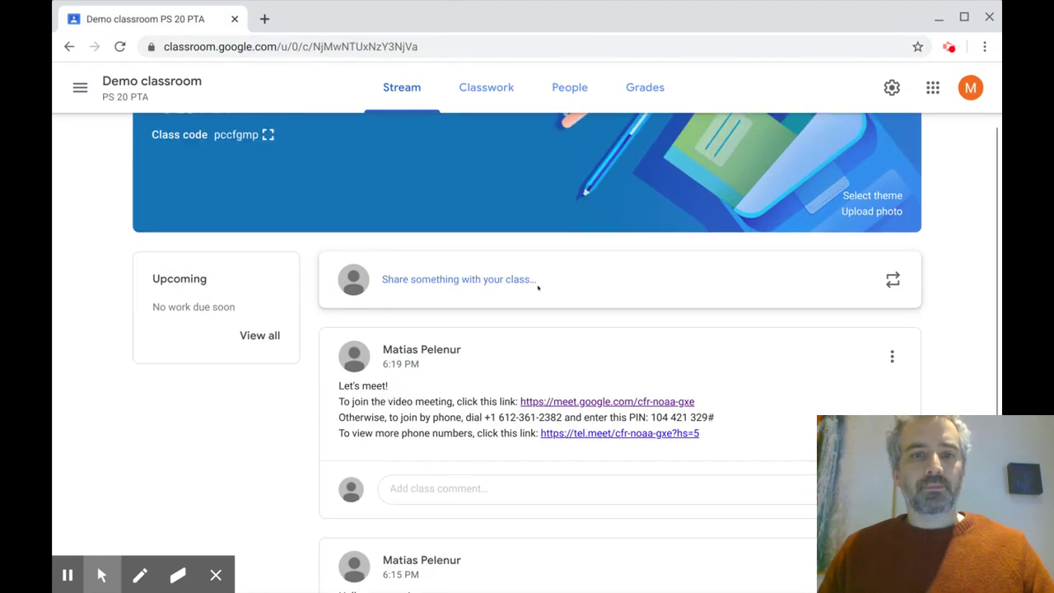
Open the Zoom website at zoom.us in a new browser tab, keeping the Classroom stream open
scroll(537, 288, down, 1)
scroll(537, 288, down, 1)
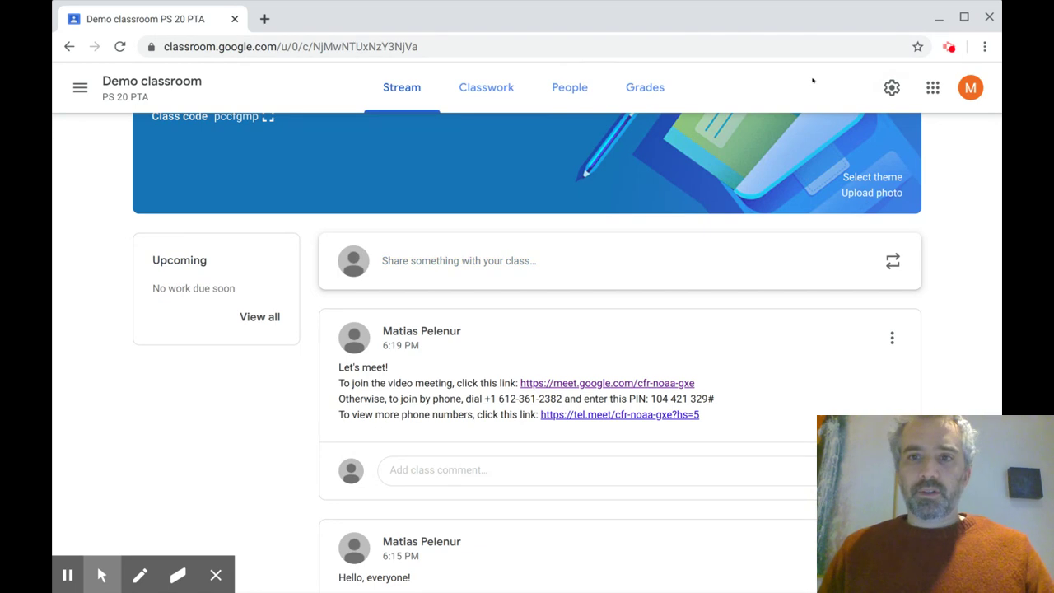
click(264, 18)
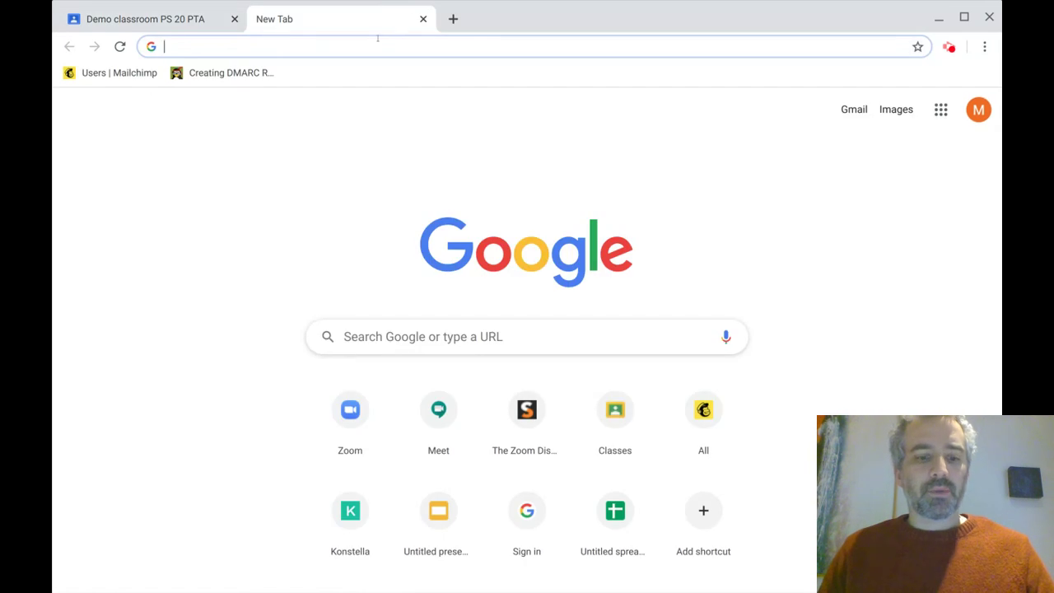
text(zoom.us)
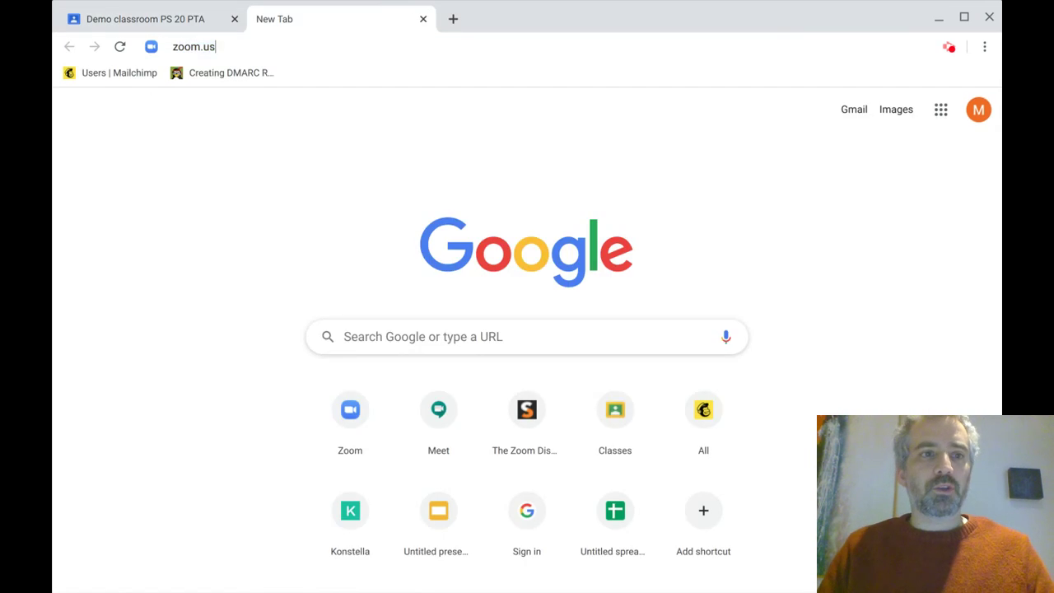
triple_click(189, 50)
click(238, 39)
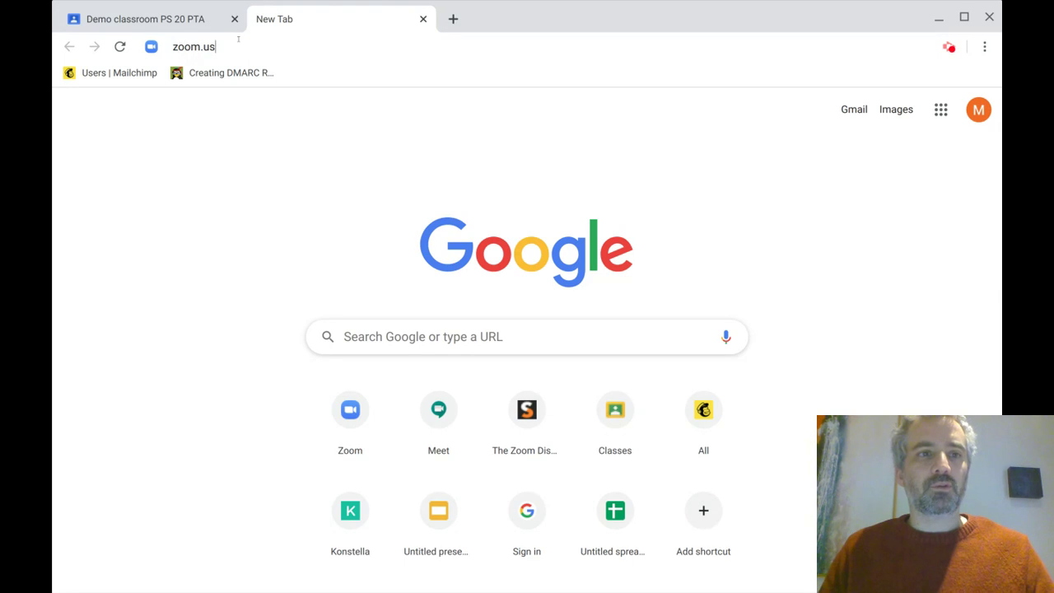
key(Return)
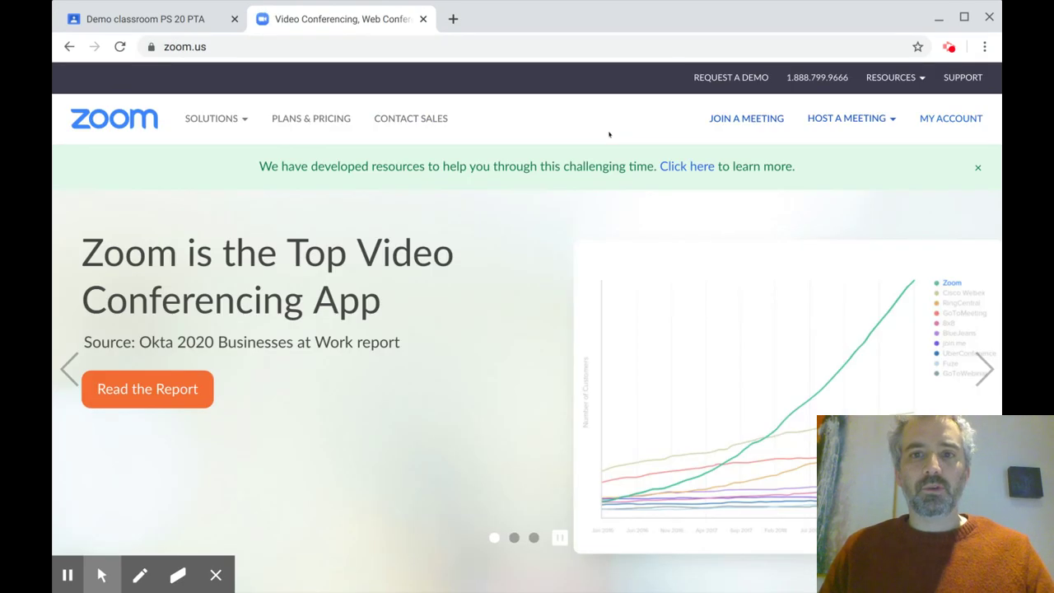
Open the Zoom account profile and sign out of the account
click(939, 120)
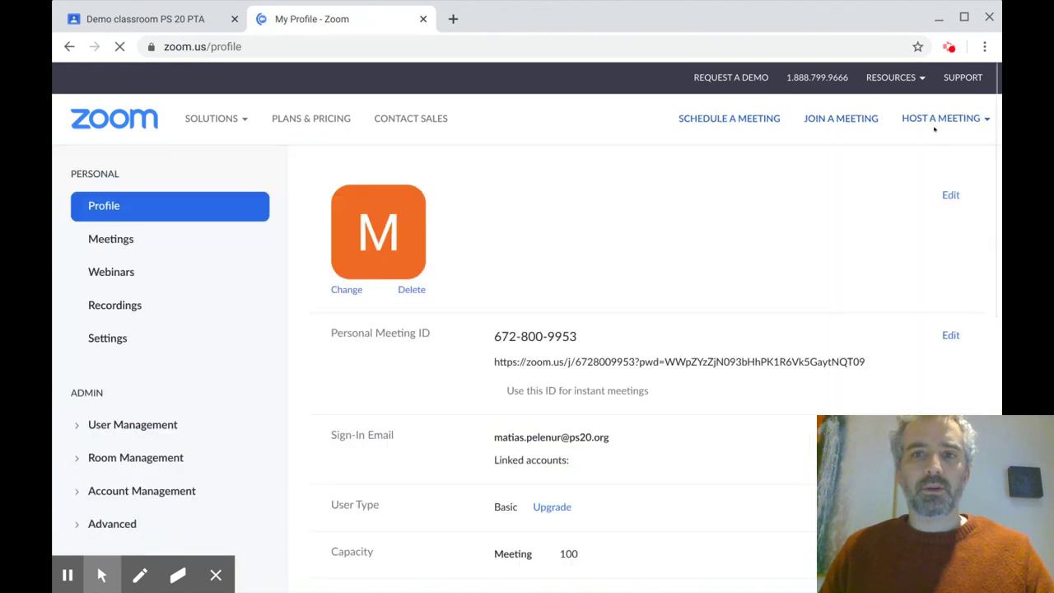
mouse_move(976, 116)
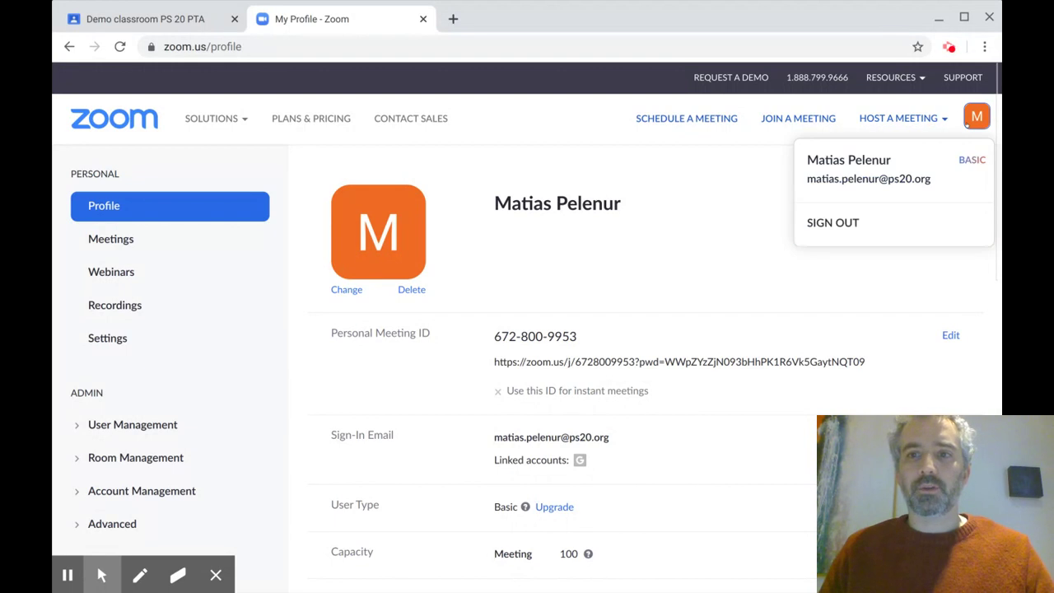
click(861, 229)
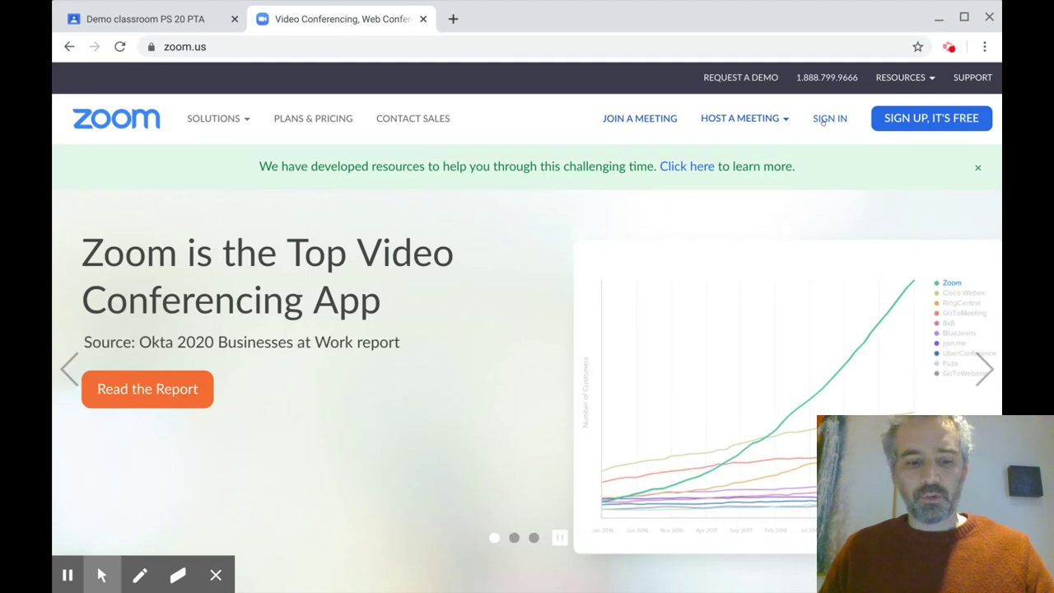
Sign in to Zoom with Google, choosing the teacher's personal school account rather than the PTA admin account
key(alt+f)
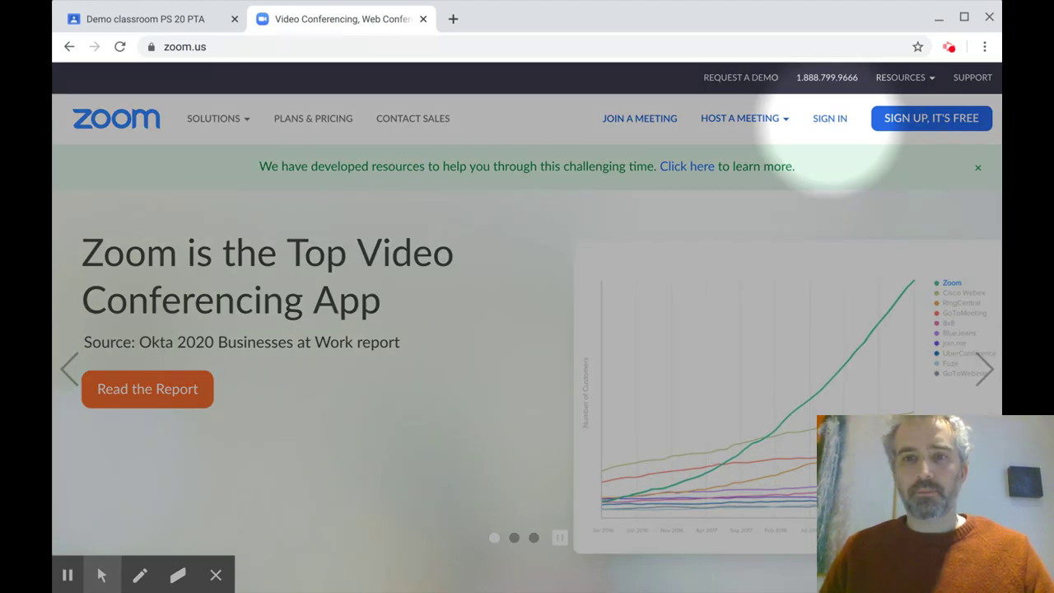
click(827, 120)
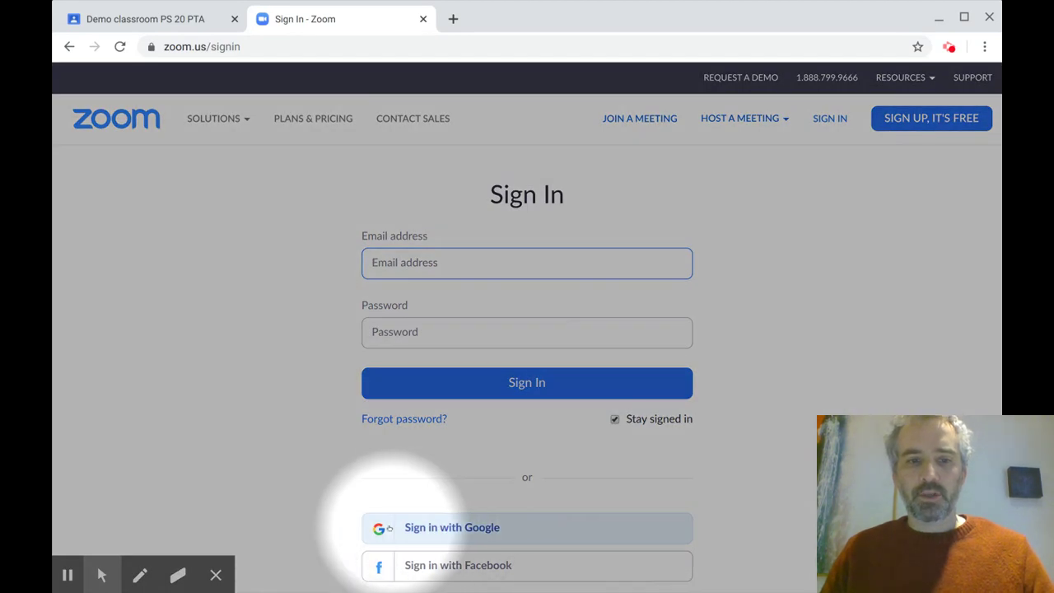
click(488, 529)
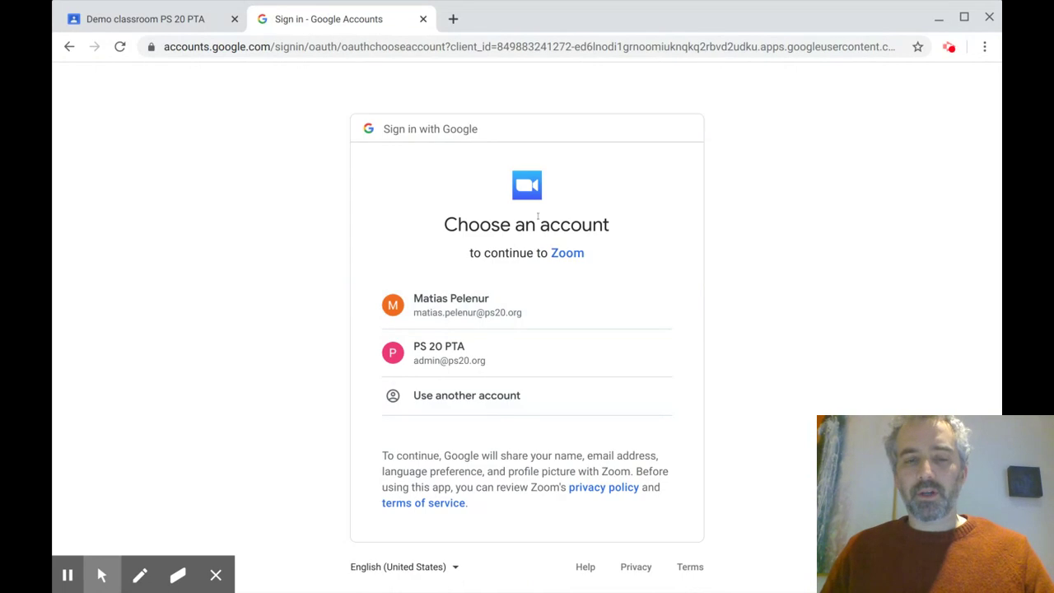
click(488, 306)
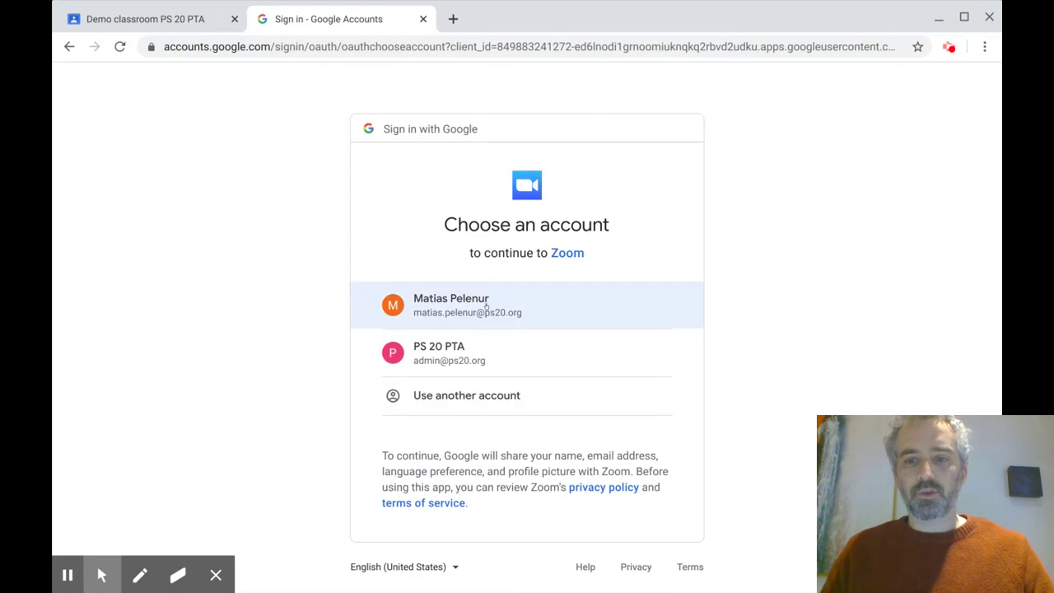
click(488, 305)
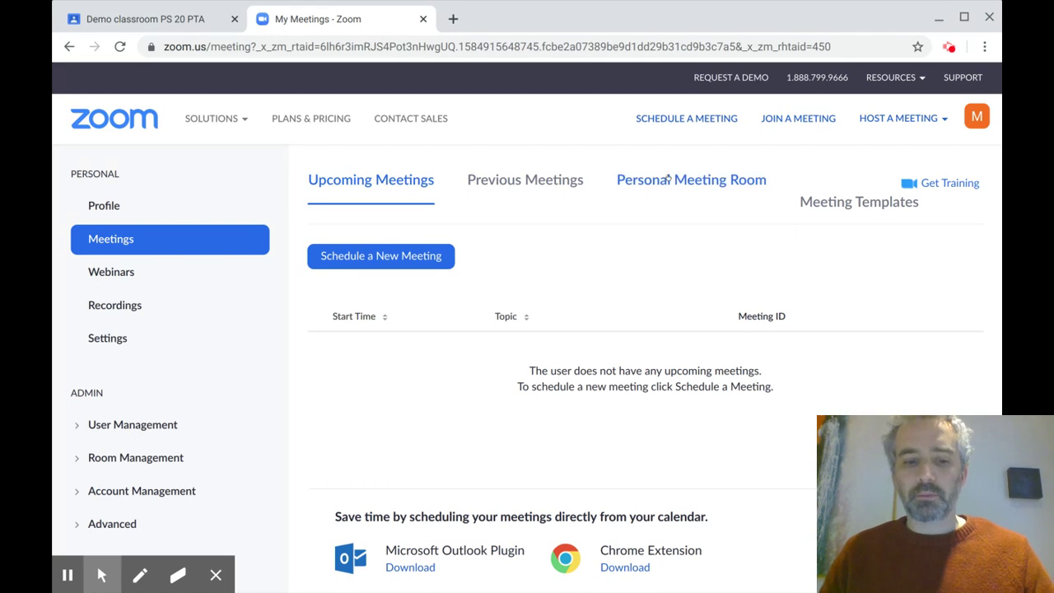
Open the details of the Personal Meeting Room among the Zoom meetings
key(alt+f)
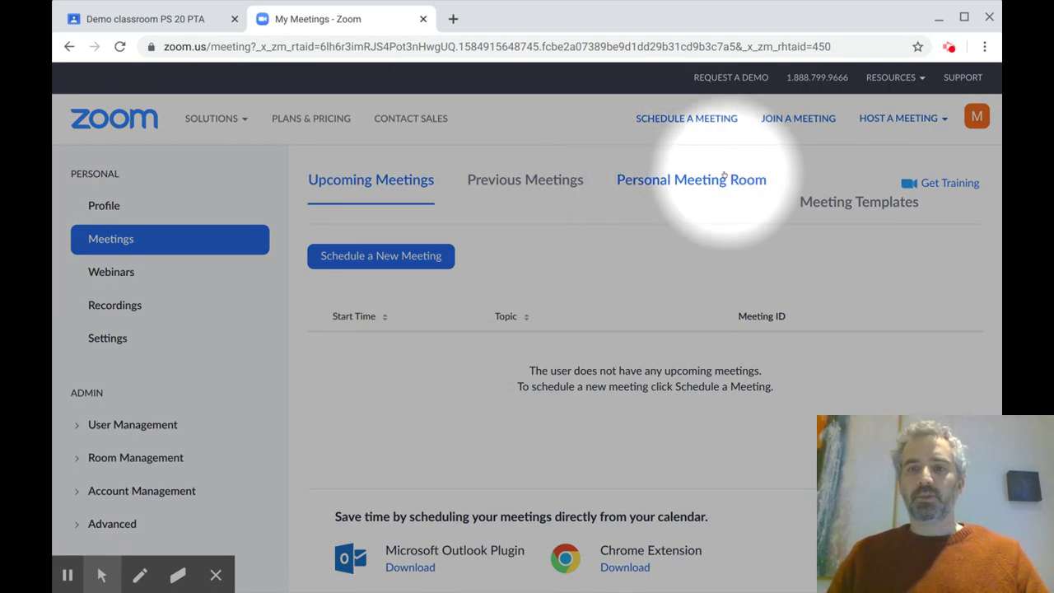
key(alt+f)
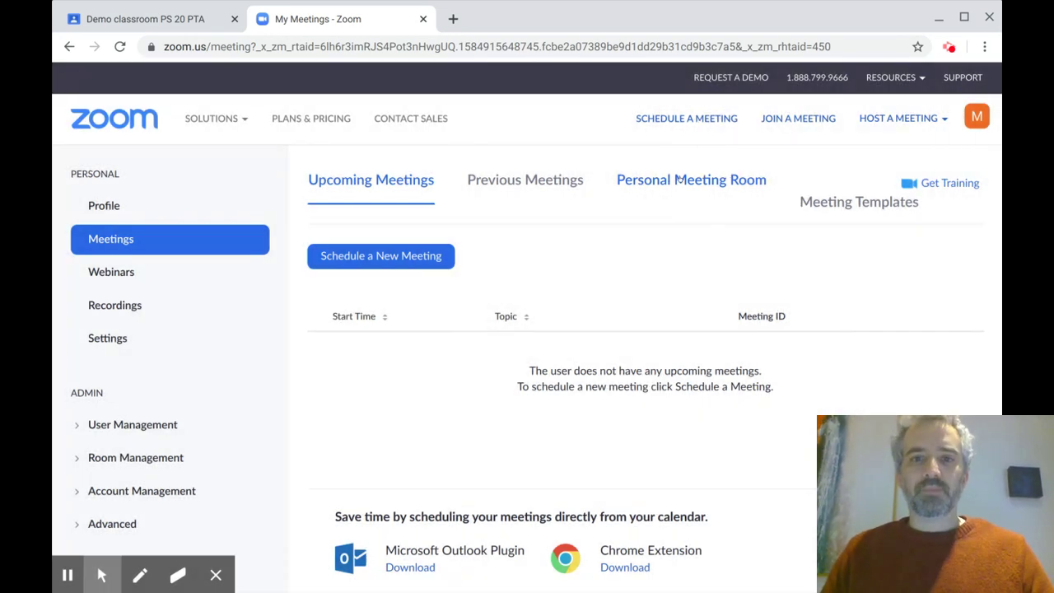
click(679, 179)
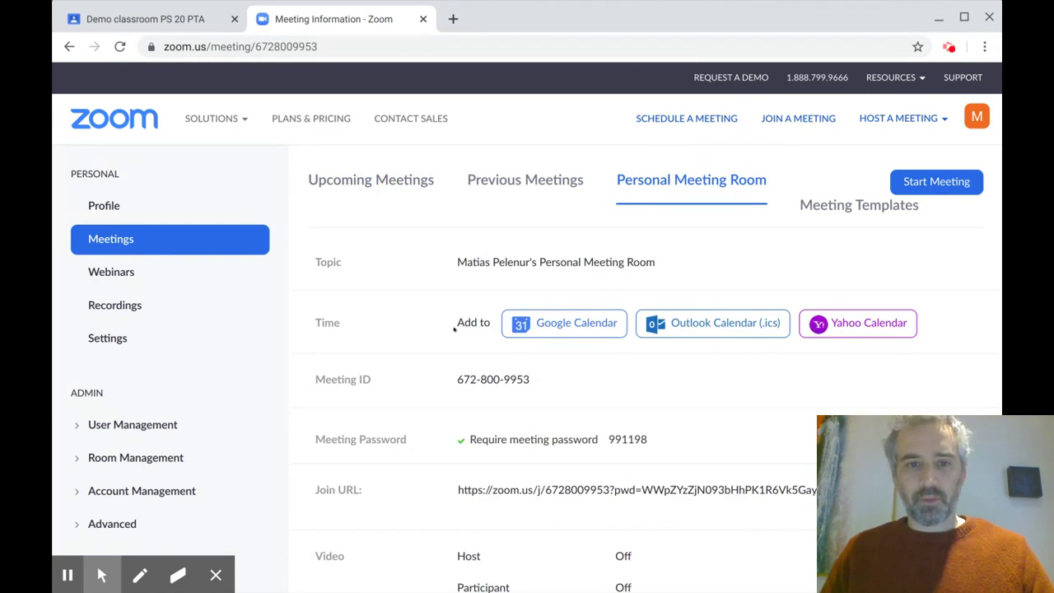
Copy the Personal Meeting Room's full meeting invitation to the clipboard and close the invitation dialog
scroll(454, 329, down, 2)
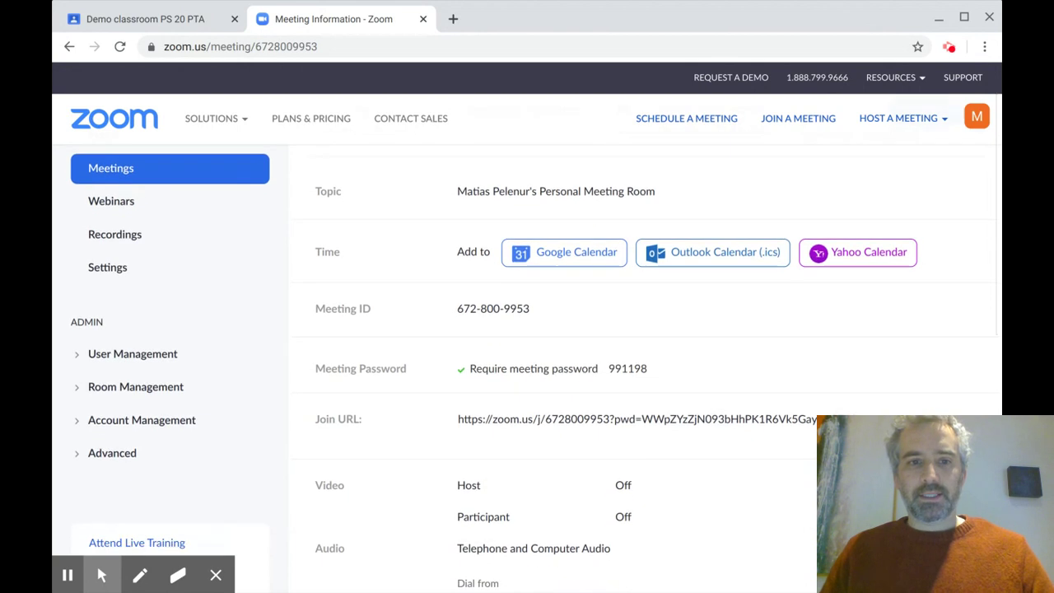
scroll(475, 306, down, 1)
key(alt+f)
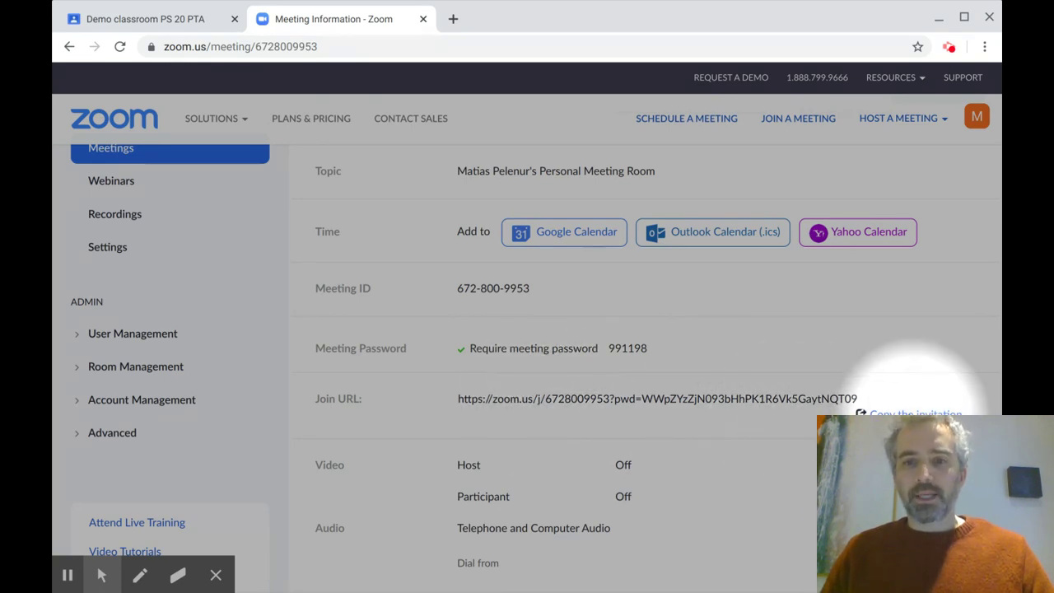
click(912, 410)
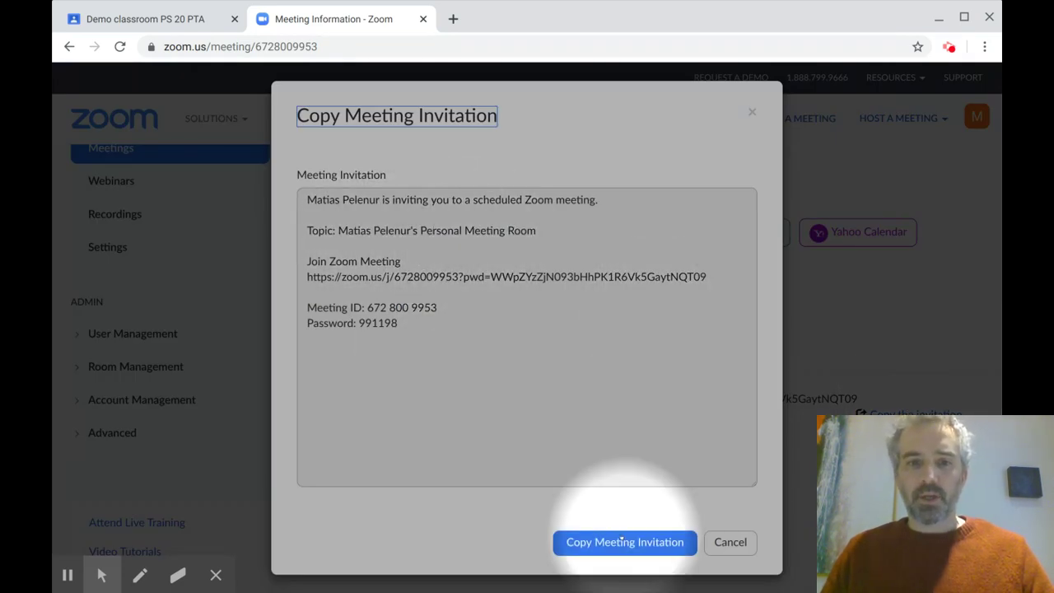
click(619, 543)
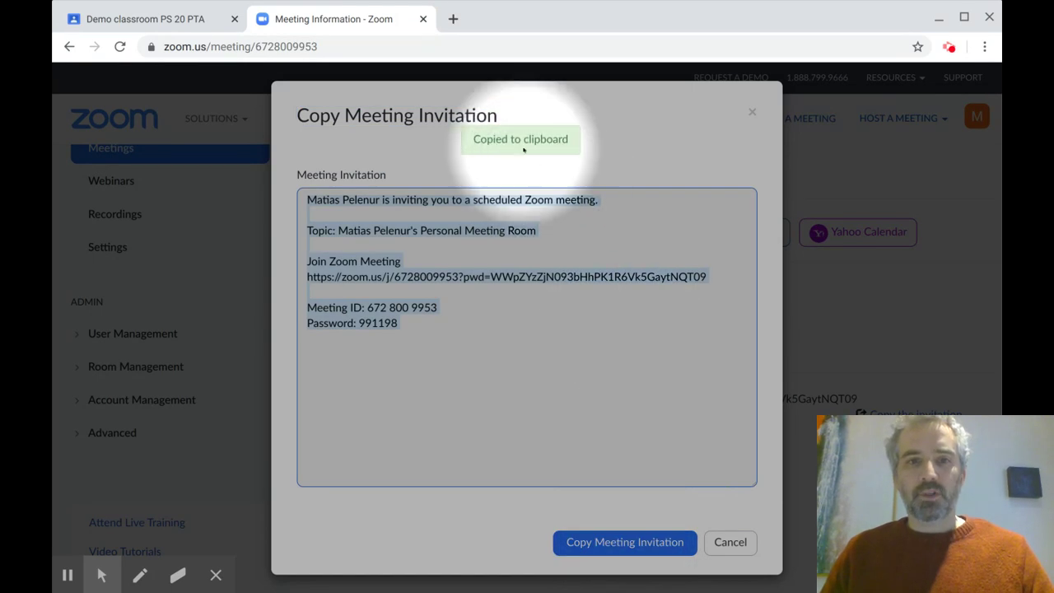
click(729, 542)
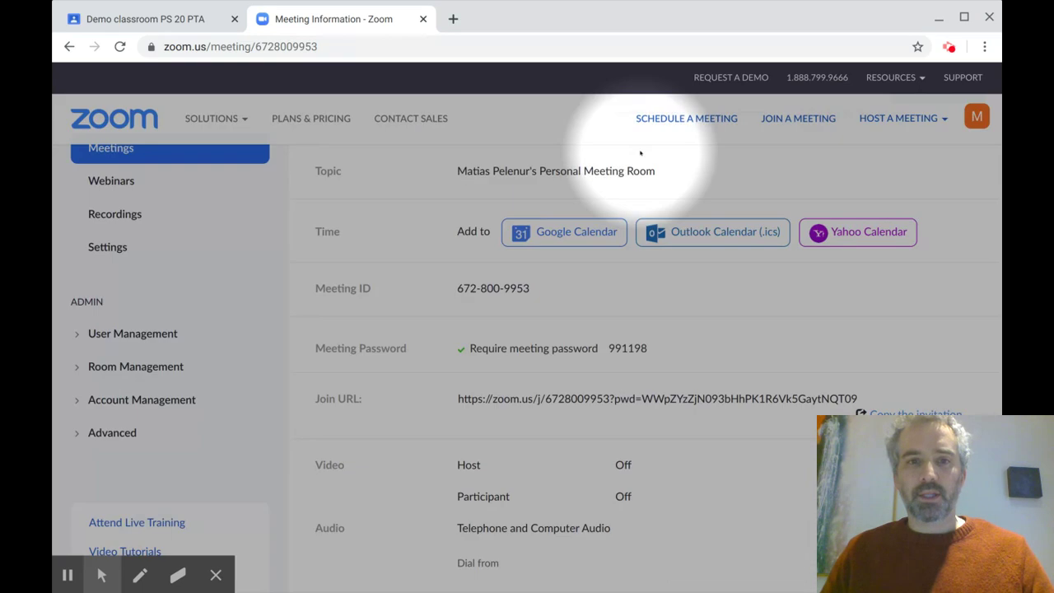
In Classroom, draft an announcement reading "Hi everyone, let's meet tomorrow at 9am:" followed by the copied Zoom invitation with its link, meeting ID and password
click(206, 23)
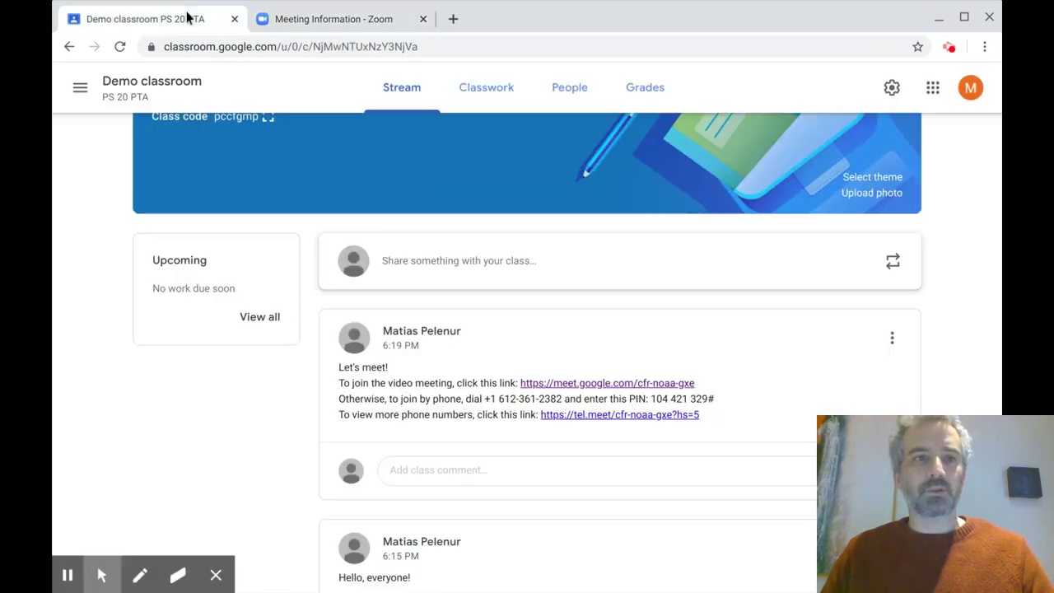
click(530, 261)
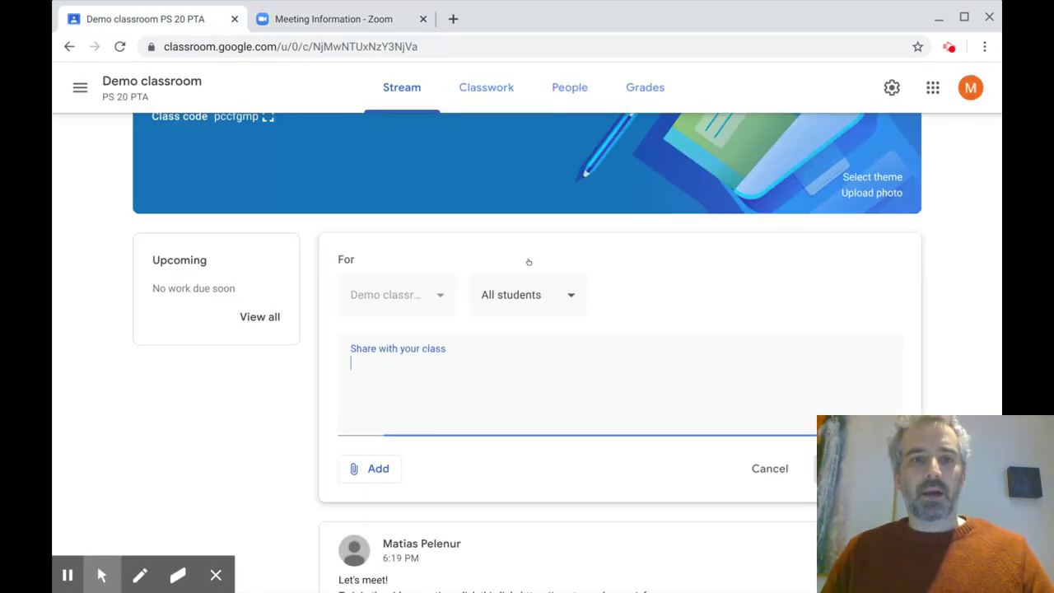
text(Hi e)
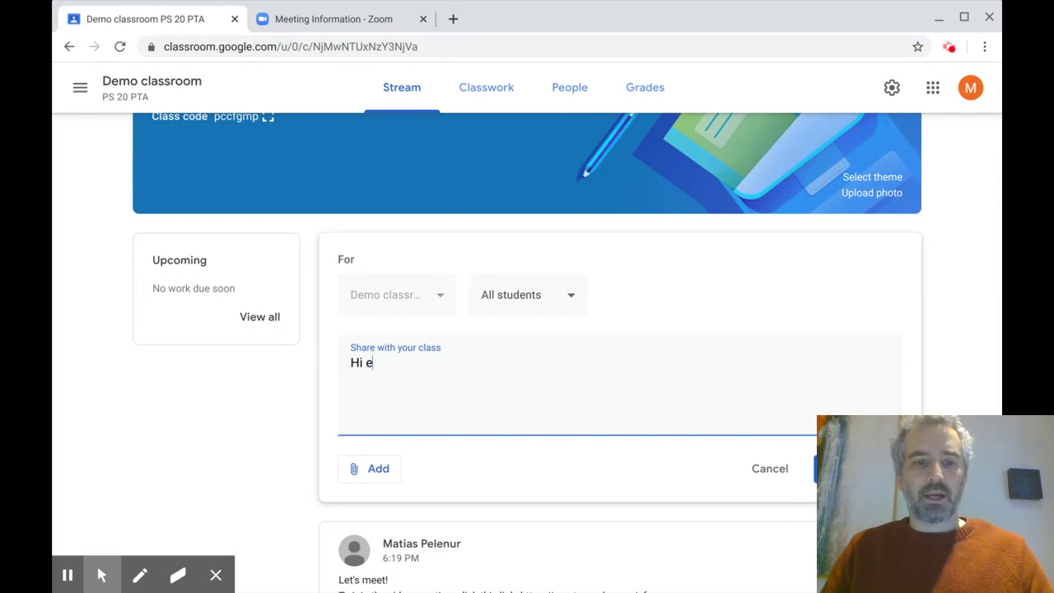
text(veryone, let')
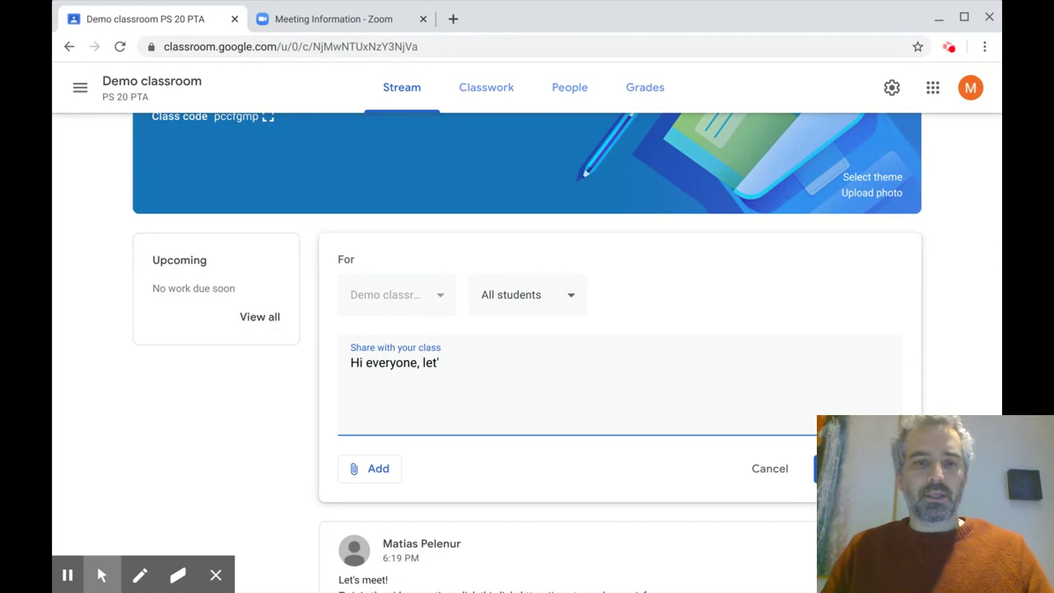
text(s meet tomorro)
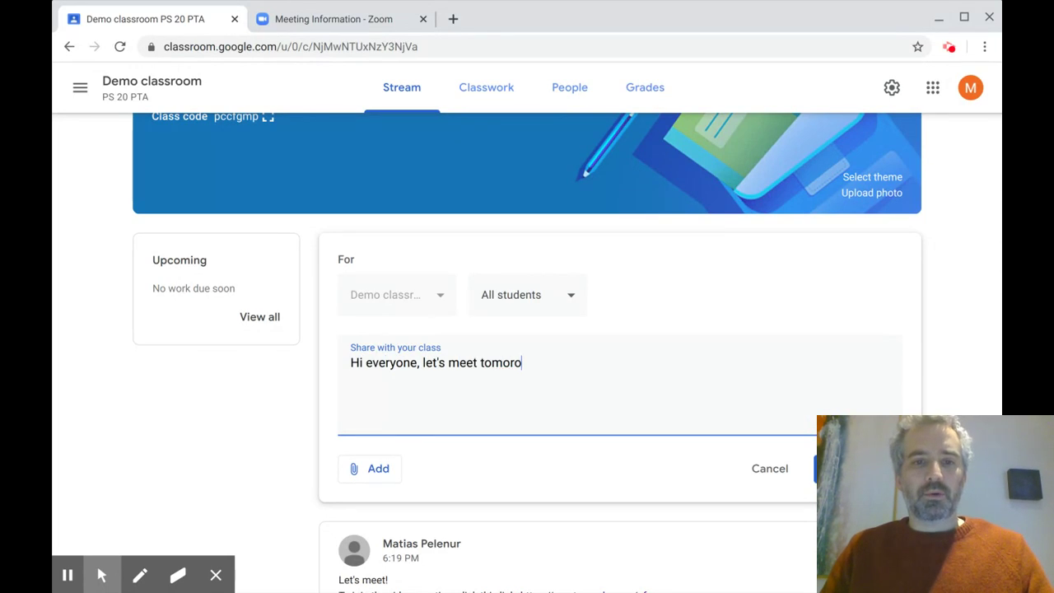
key(BackSpace)
text(row at 9am:)
key(Return)
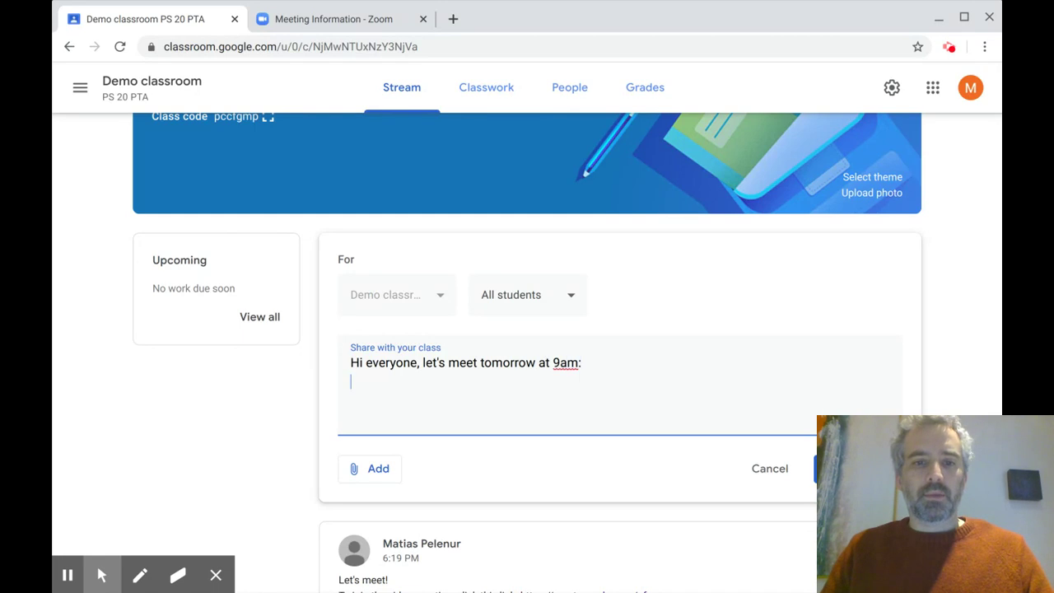
key(ctrl+v)
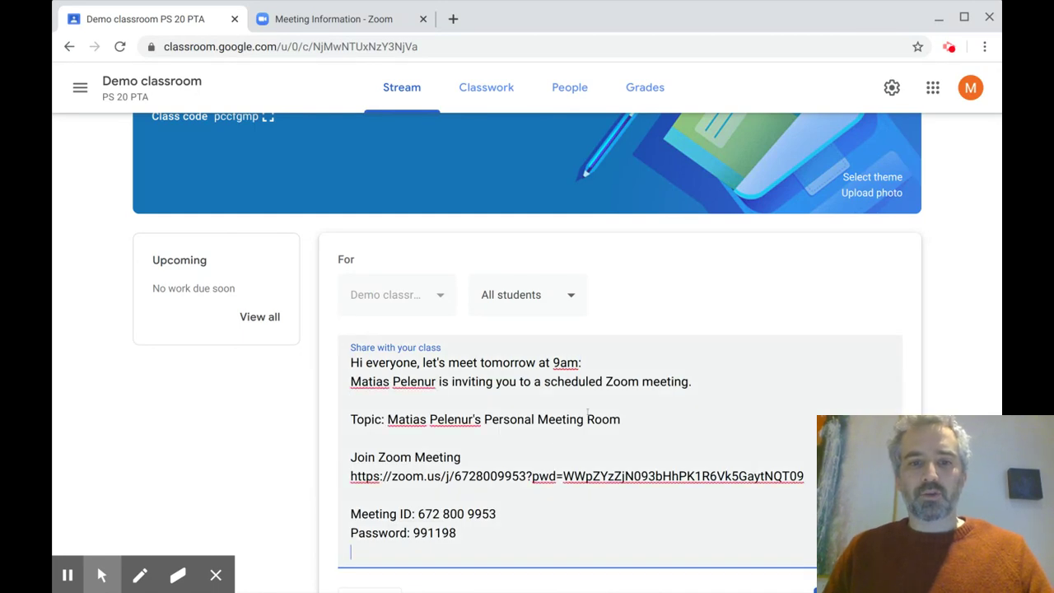
Check the Zoom meeting link in the draft and post the announcement to all students
scroll(527, 445, down, 2)
triple_click(466, 382)
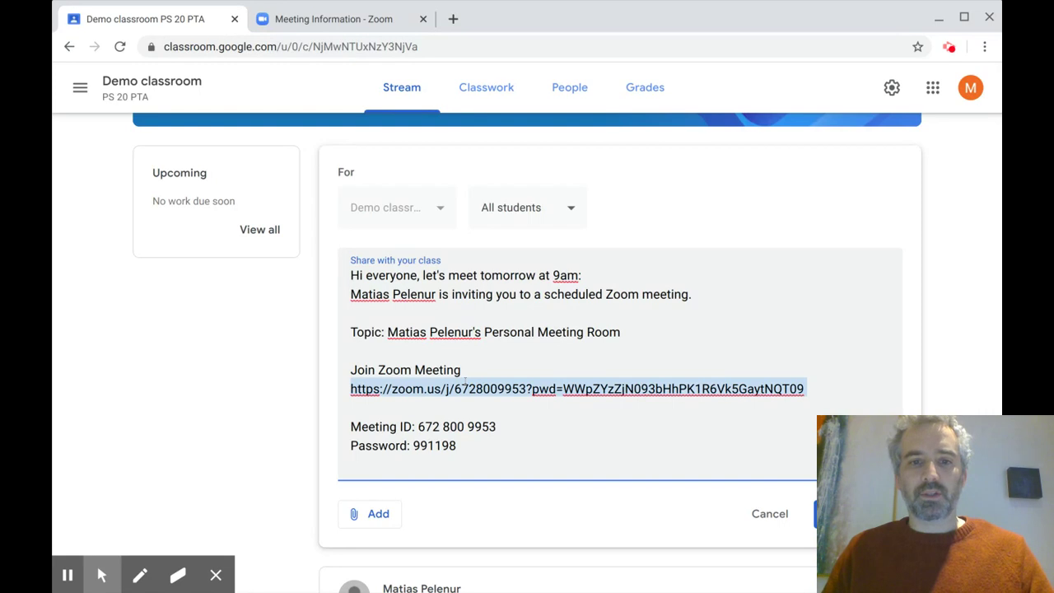
click(496, 400)
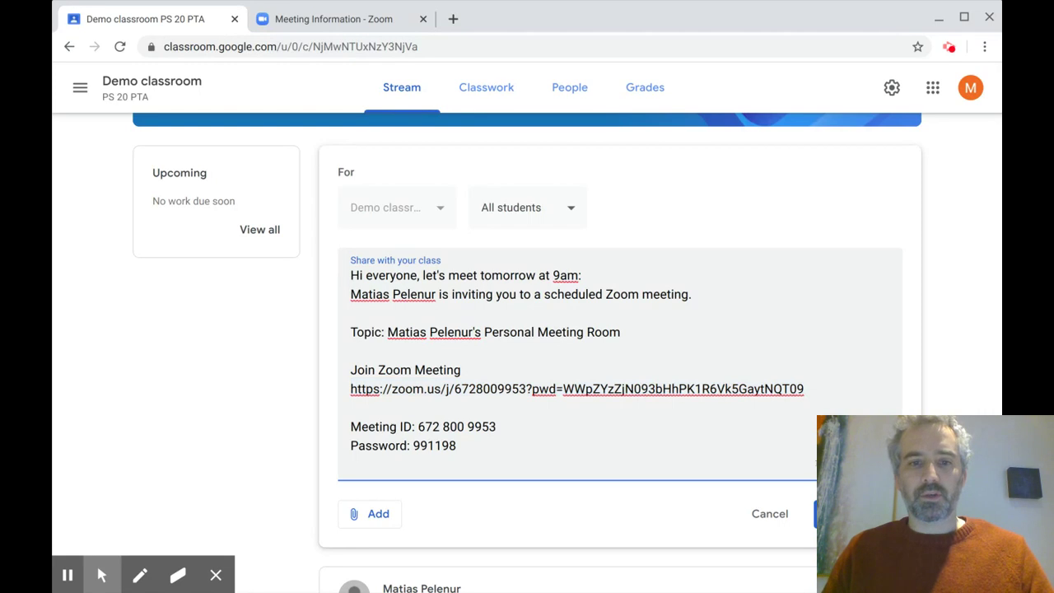
click(842, 514)
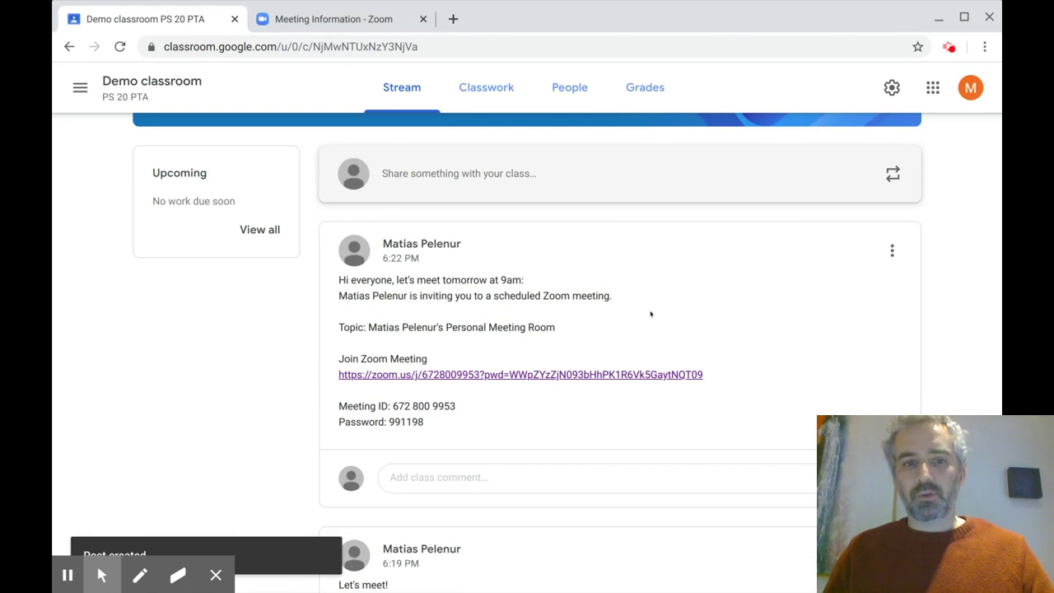
Open the Zoom meeting link from the posted announcement to test it, and close the launch page to return to the stream
click(525, 375)
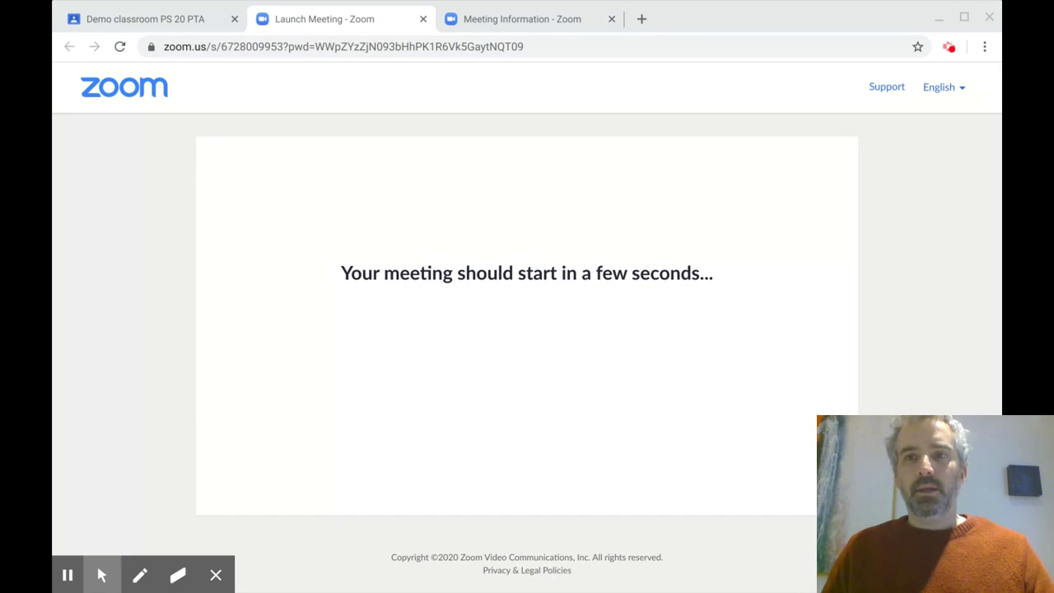
click(423, 19)
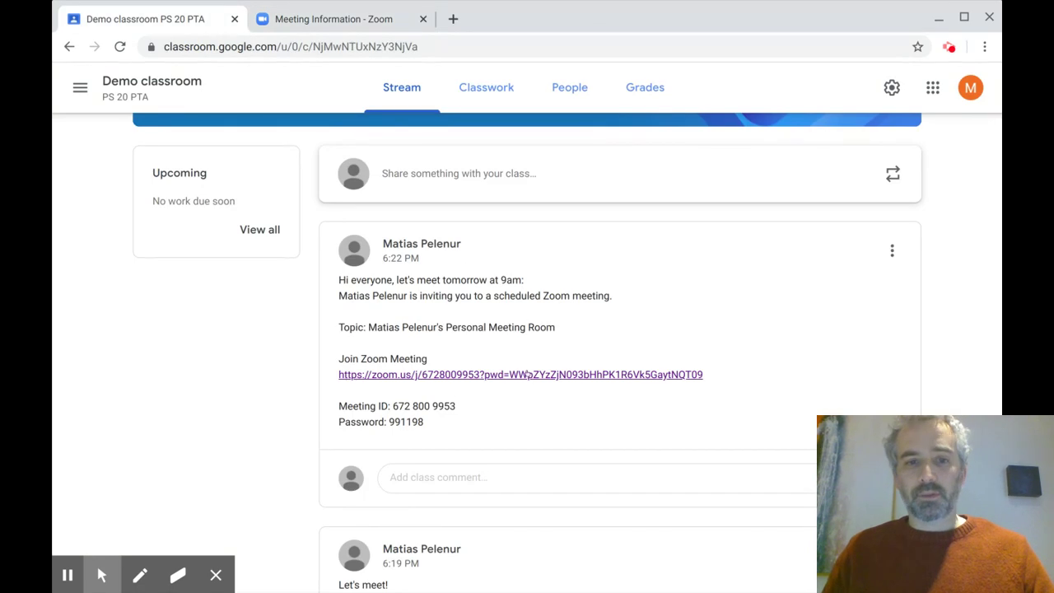
scroll(781, 370, down, 1)
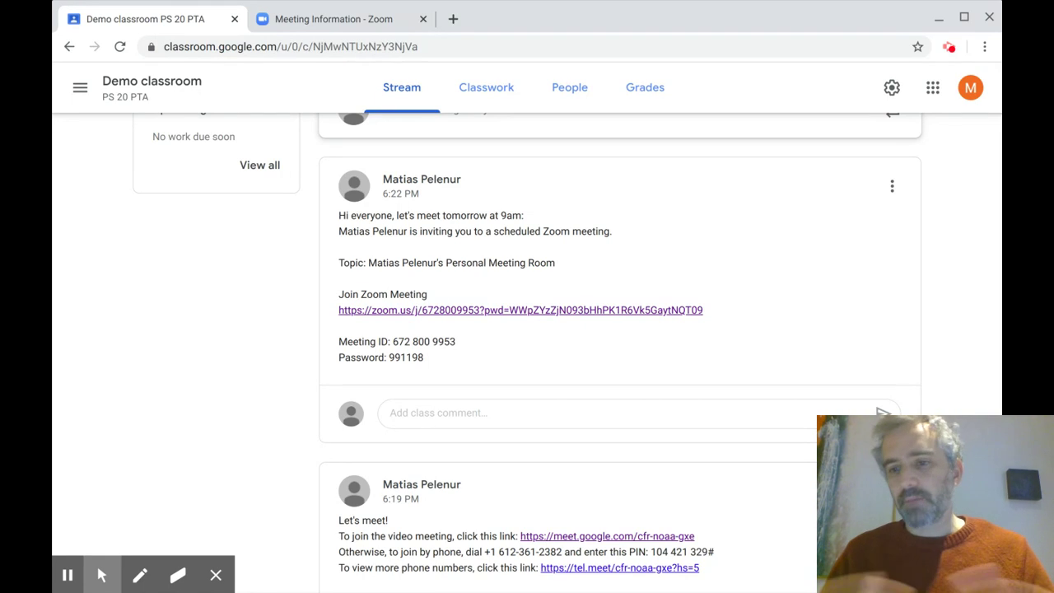
scroll(617, 346, down, 1)
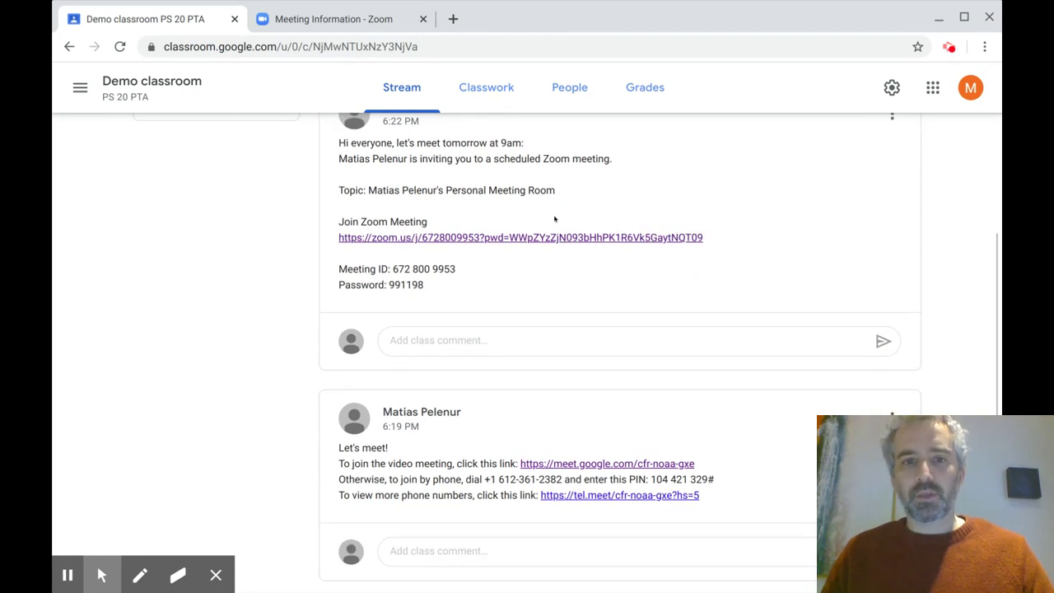
scroll(631, 244, up, 1)
scroll(632, 244, up, 3)
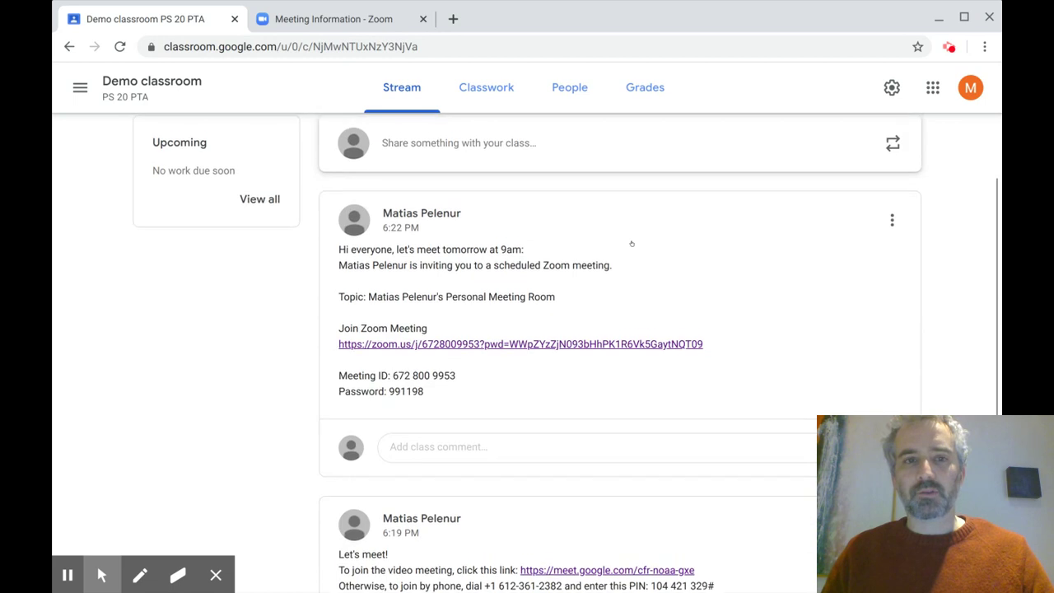
scroll(527, 352, up, 3)
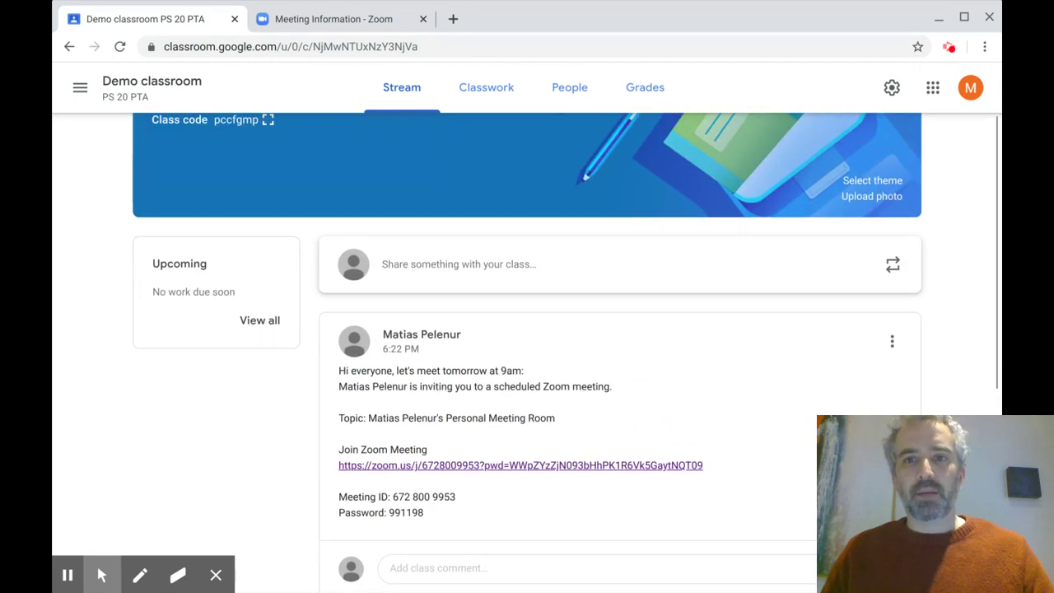